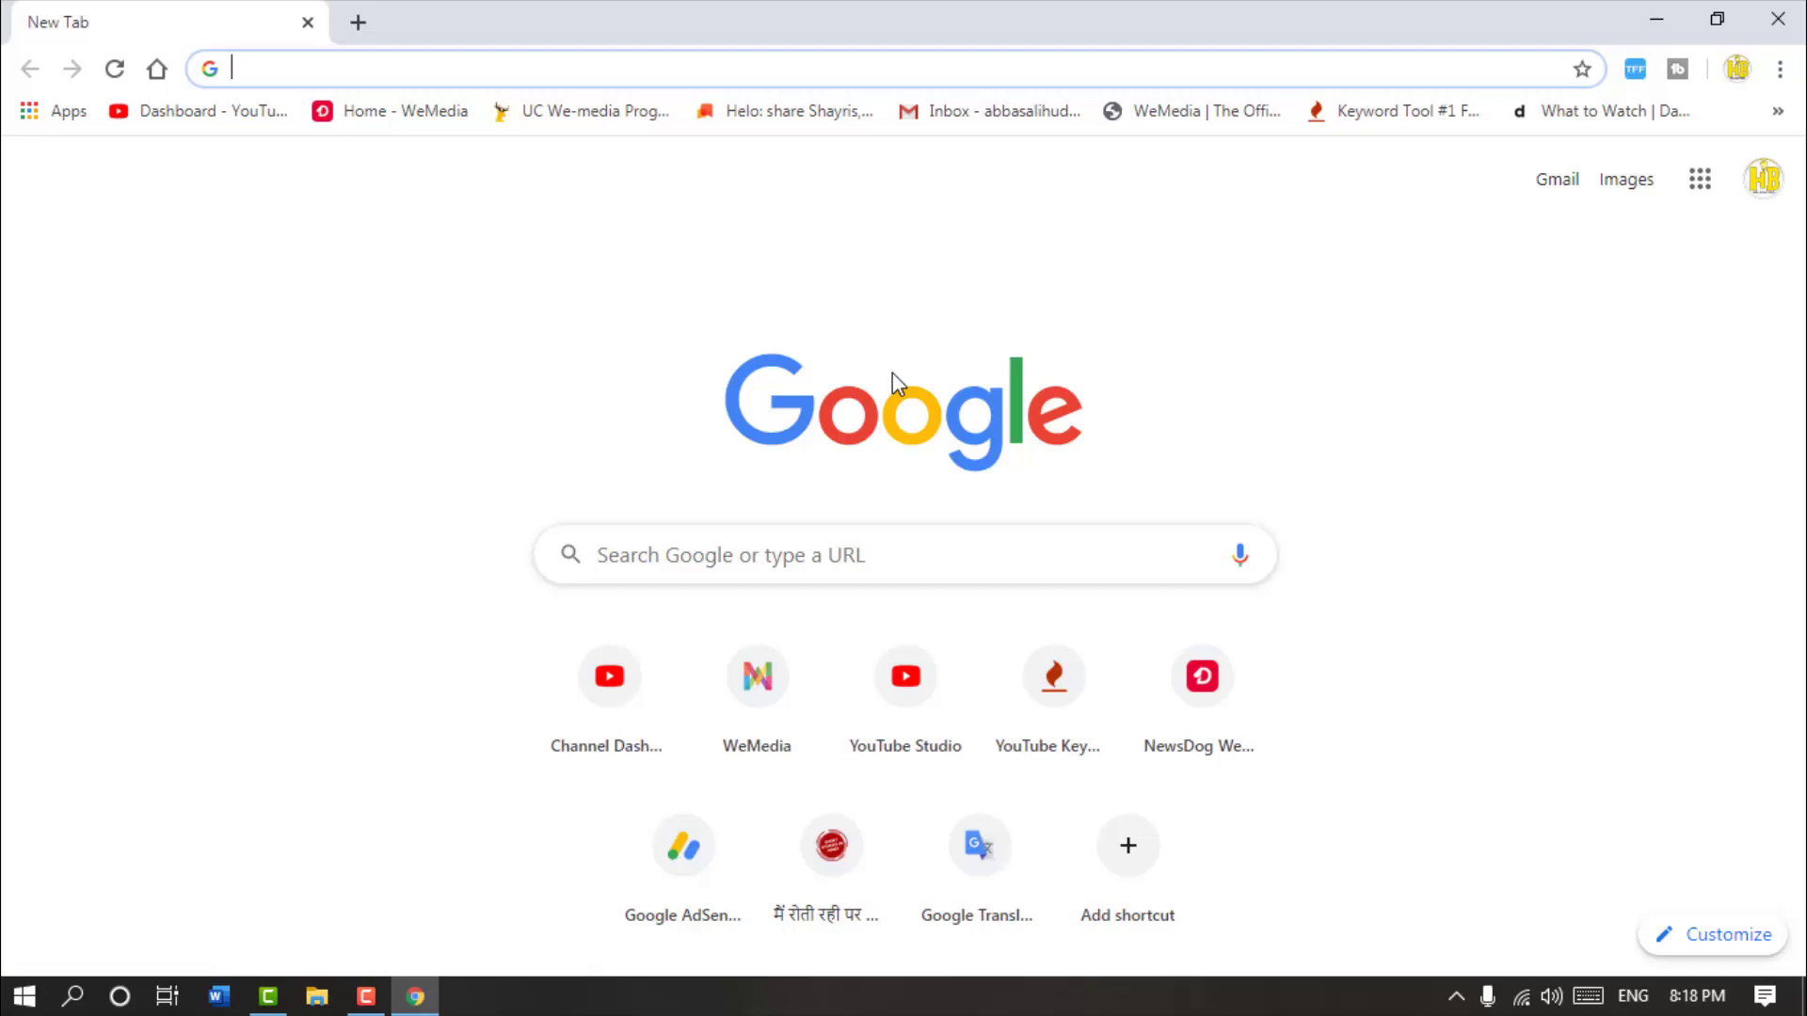
Switch the browser to the AlwiGyan profile
{"action": "right_click", "coordinate": [1176, 254]}
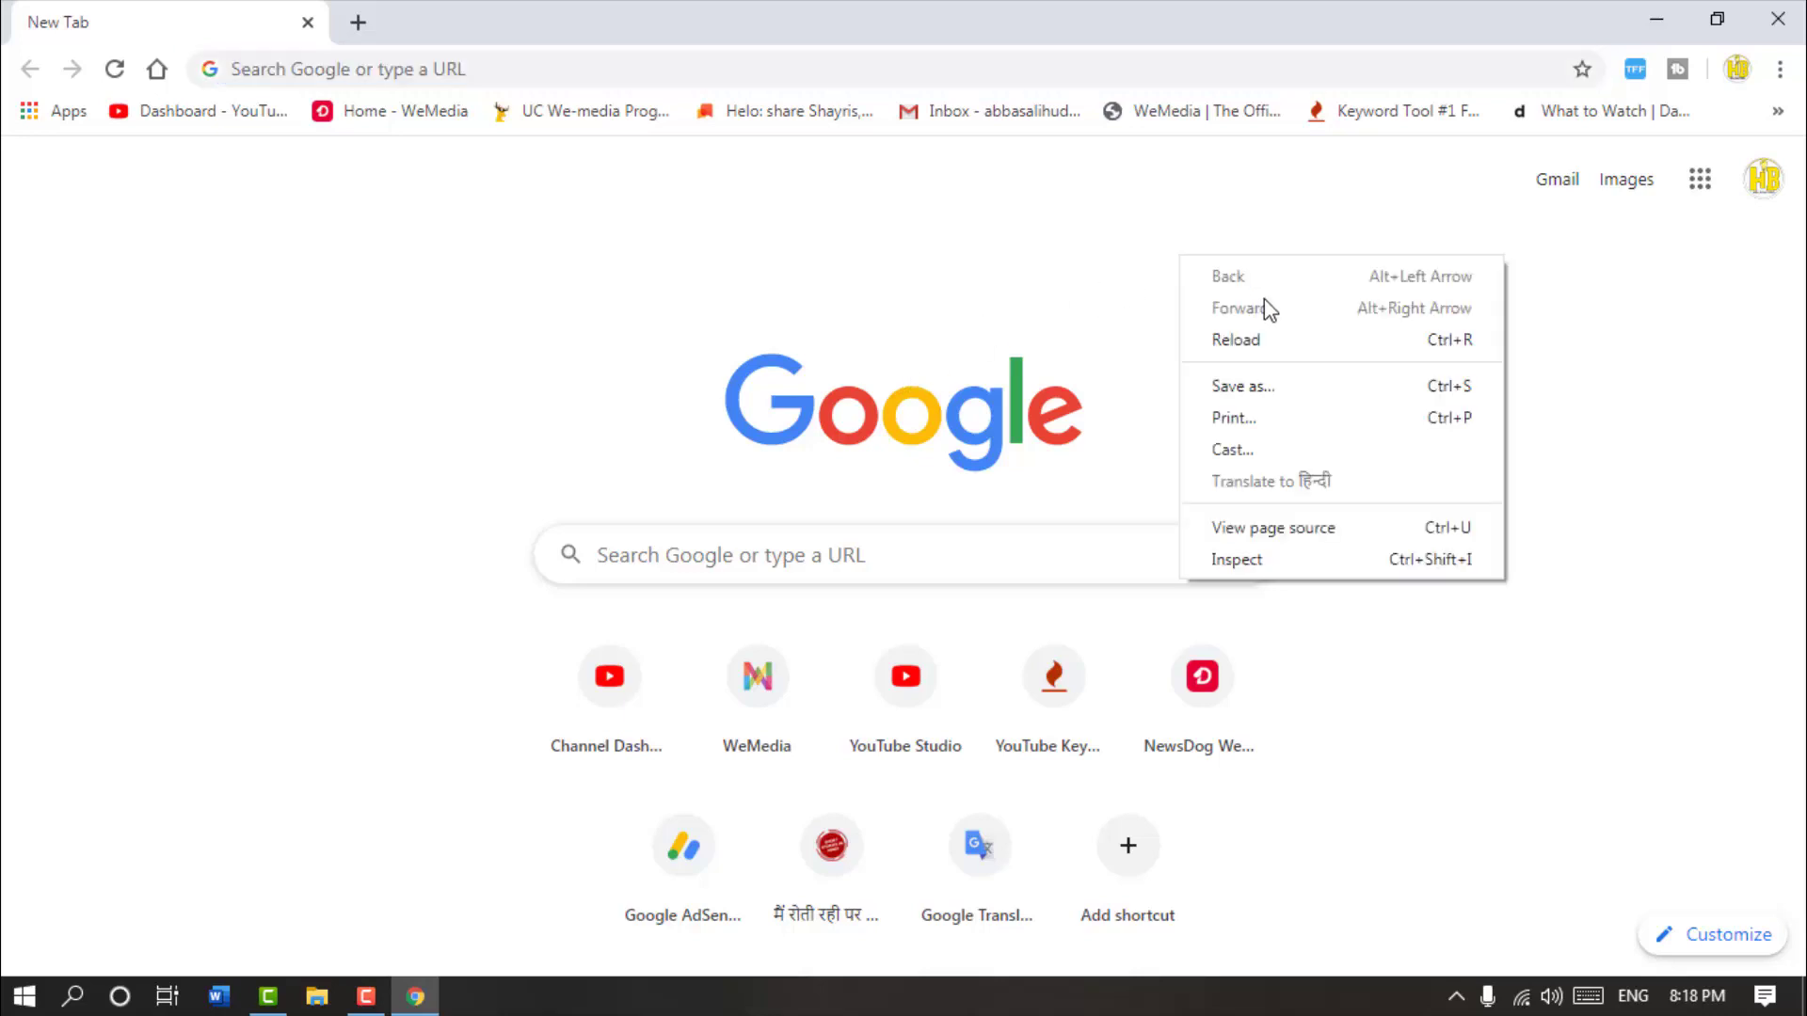
{"action": "left_click", "coordinate": [1263, 343]}
{"action": "left_click", "coordinate": [1737, 68]}
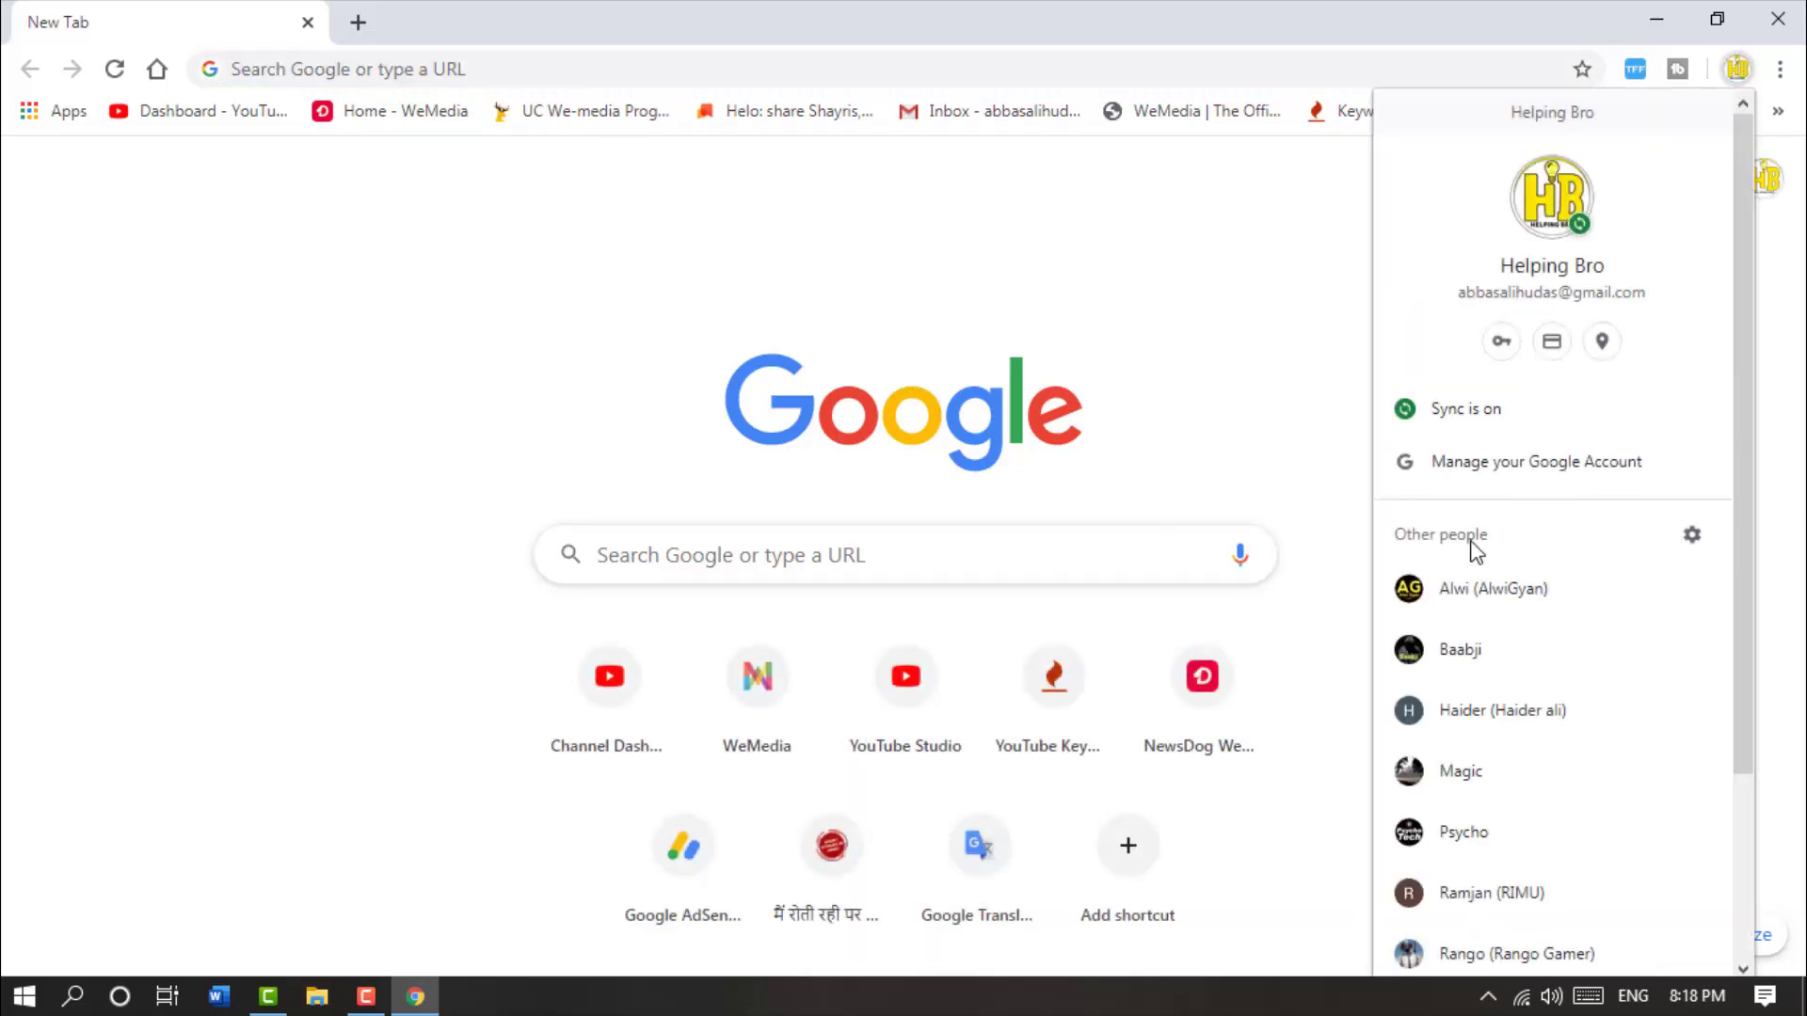
{"action": "left_click", "coordinate": [1472, 593]}
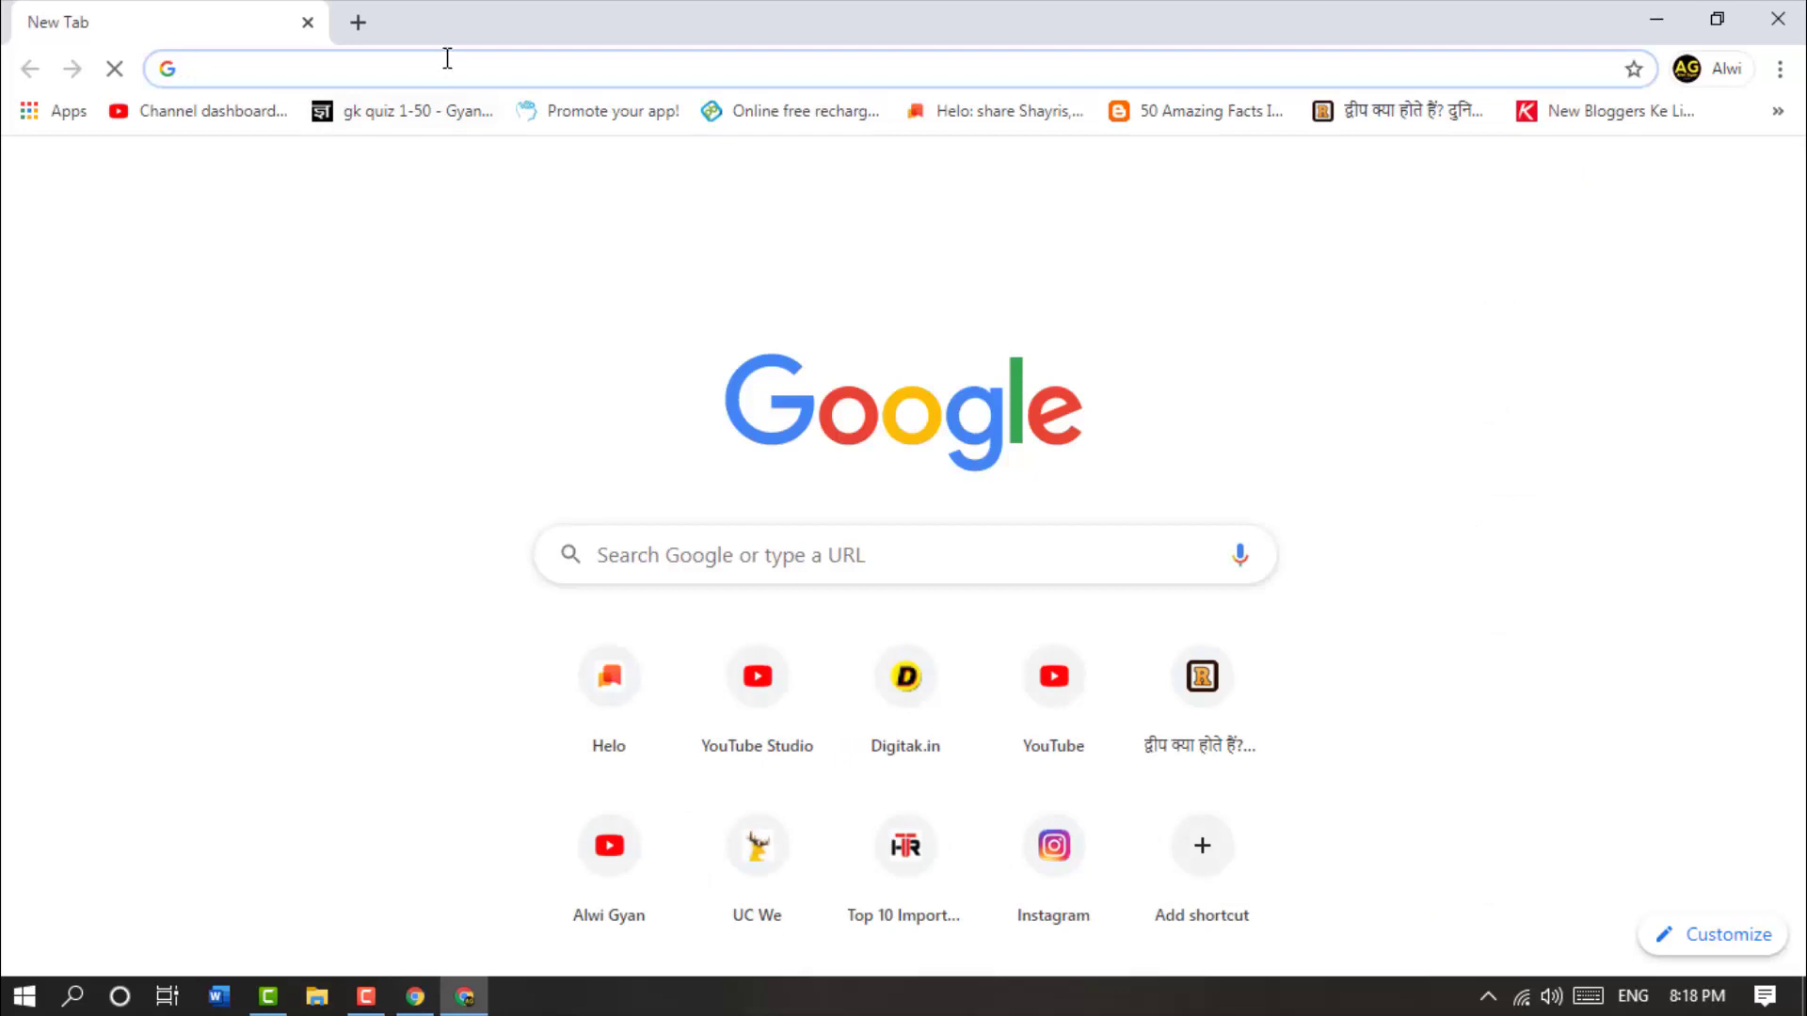
Go to pinterest.com and open the business account's public profile page
{"action": "type", "text": "pinterest.com"}
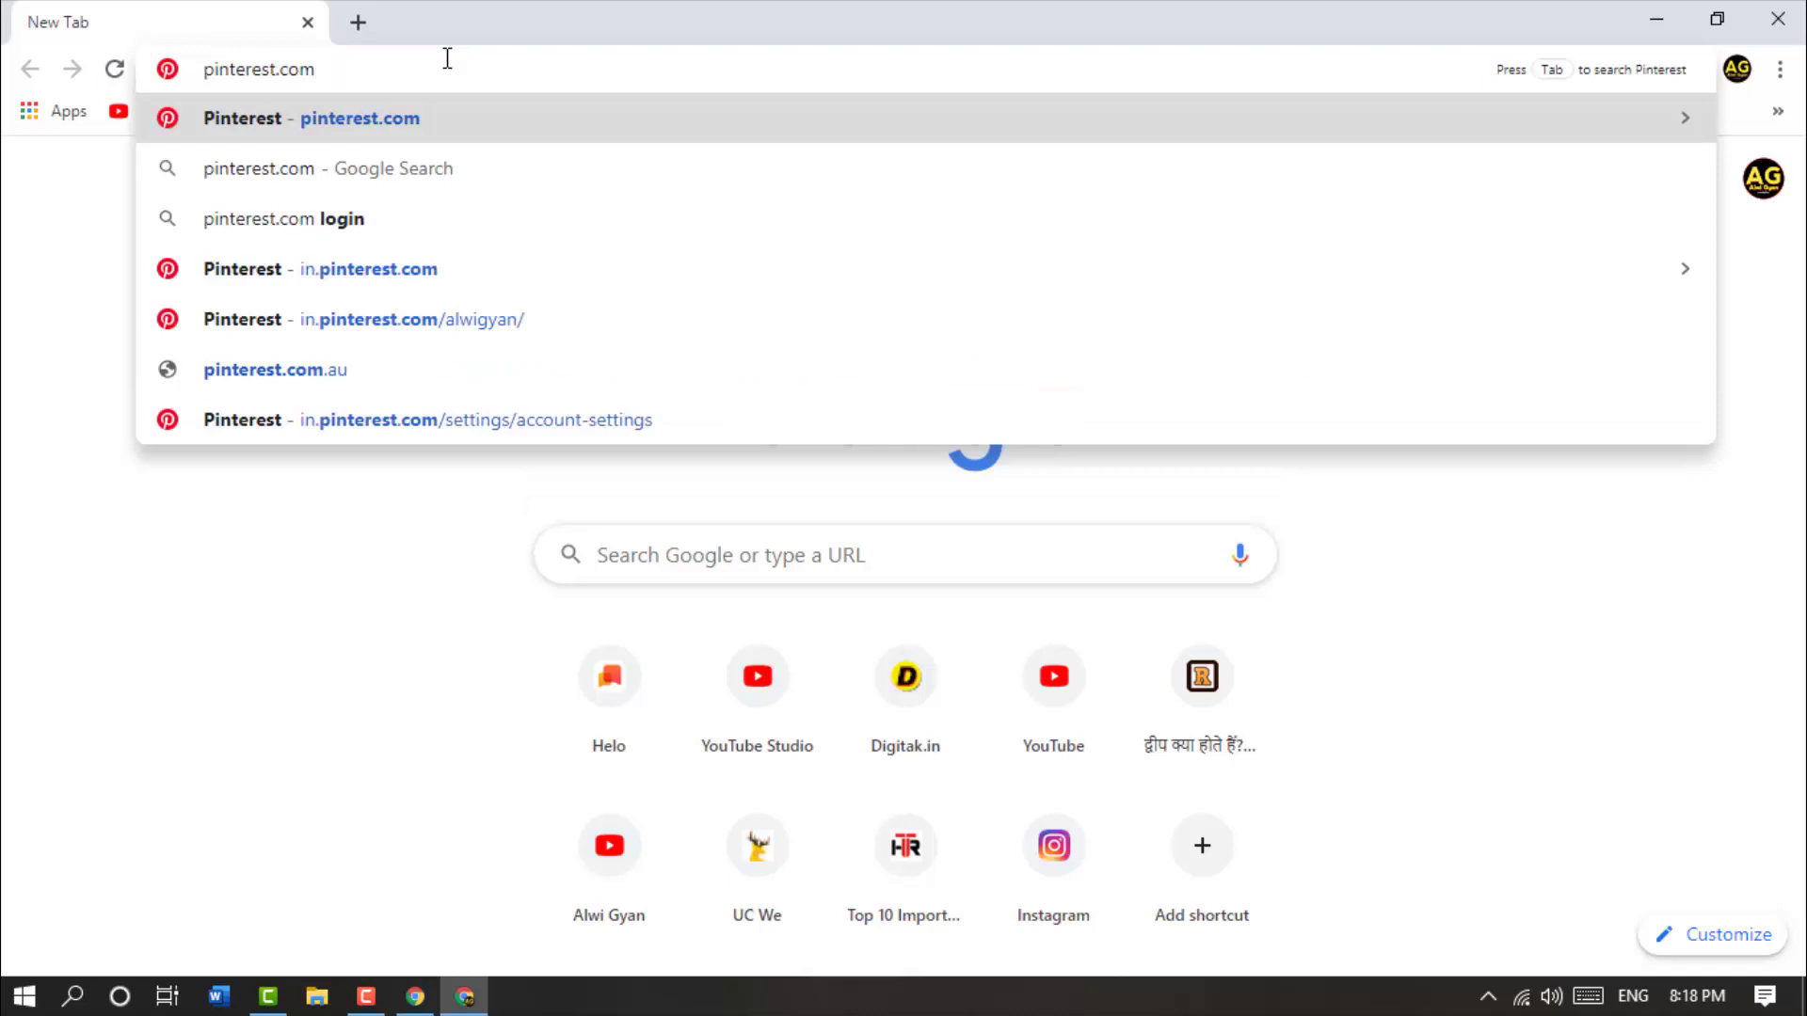
{"action": "key", "text": "Return"}
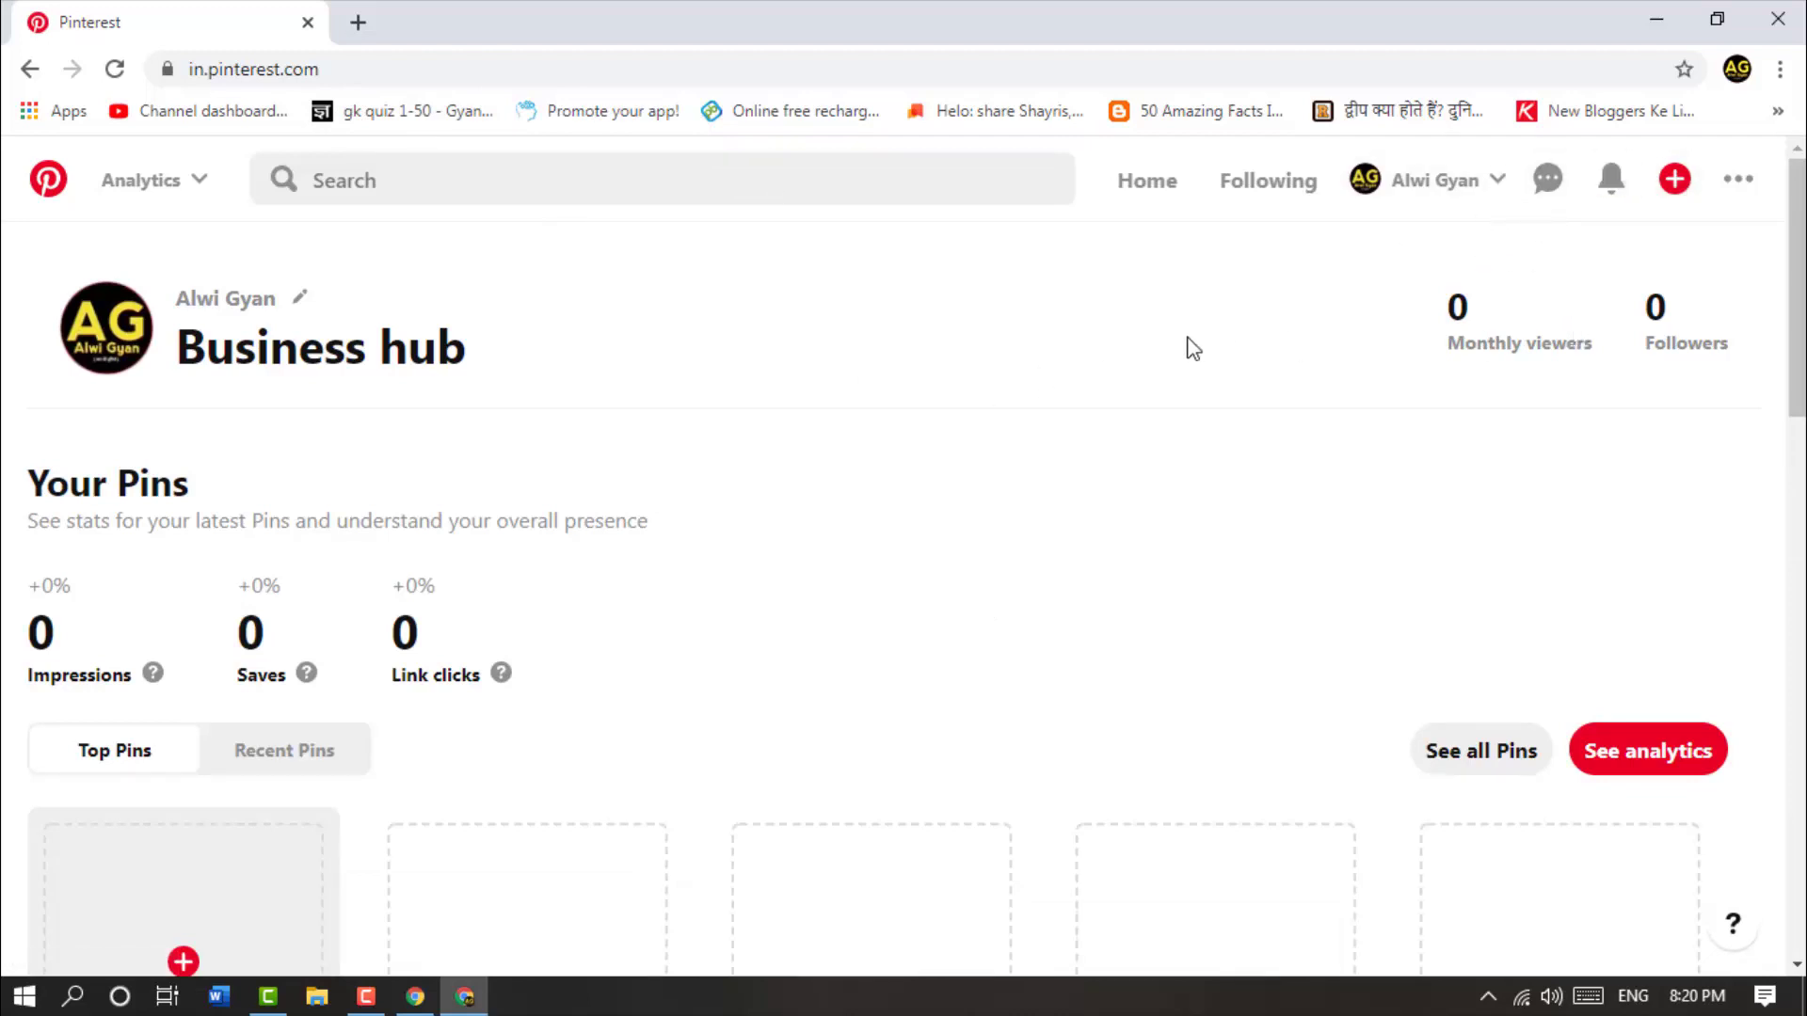
{"action": "left_click", "coordinate": [1428, 196]}
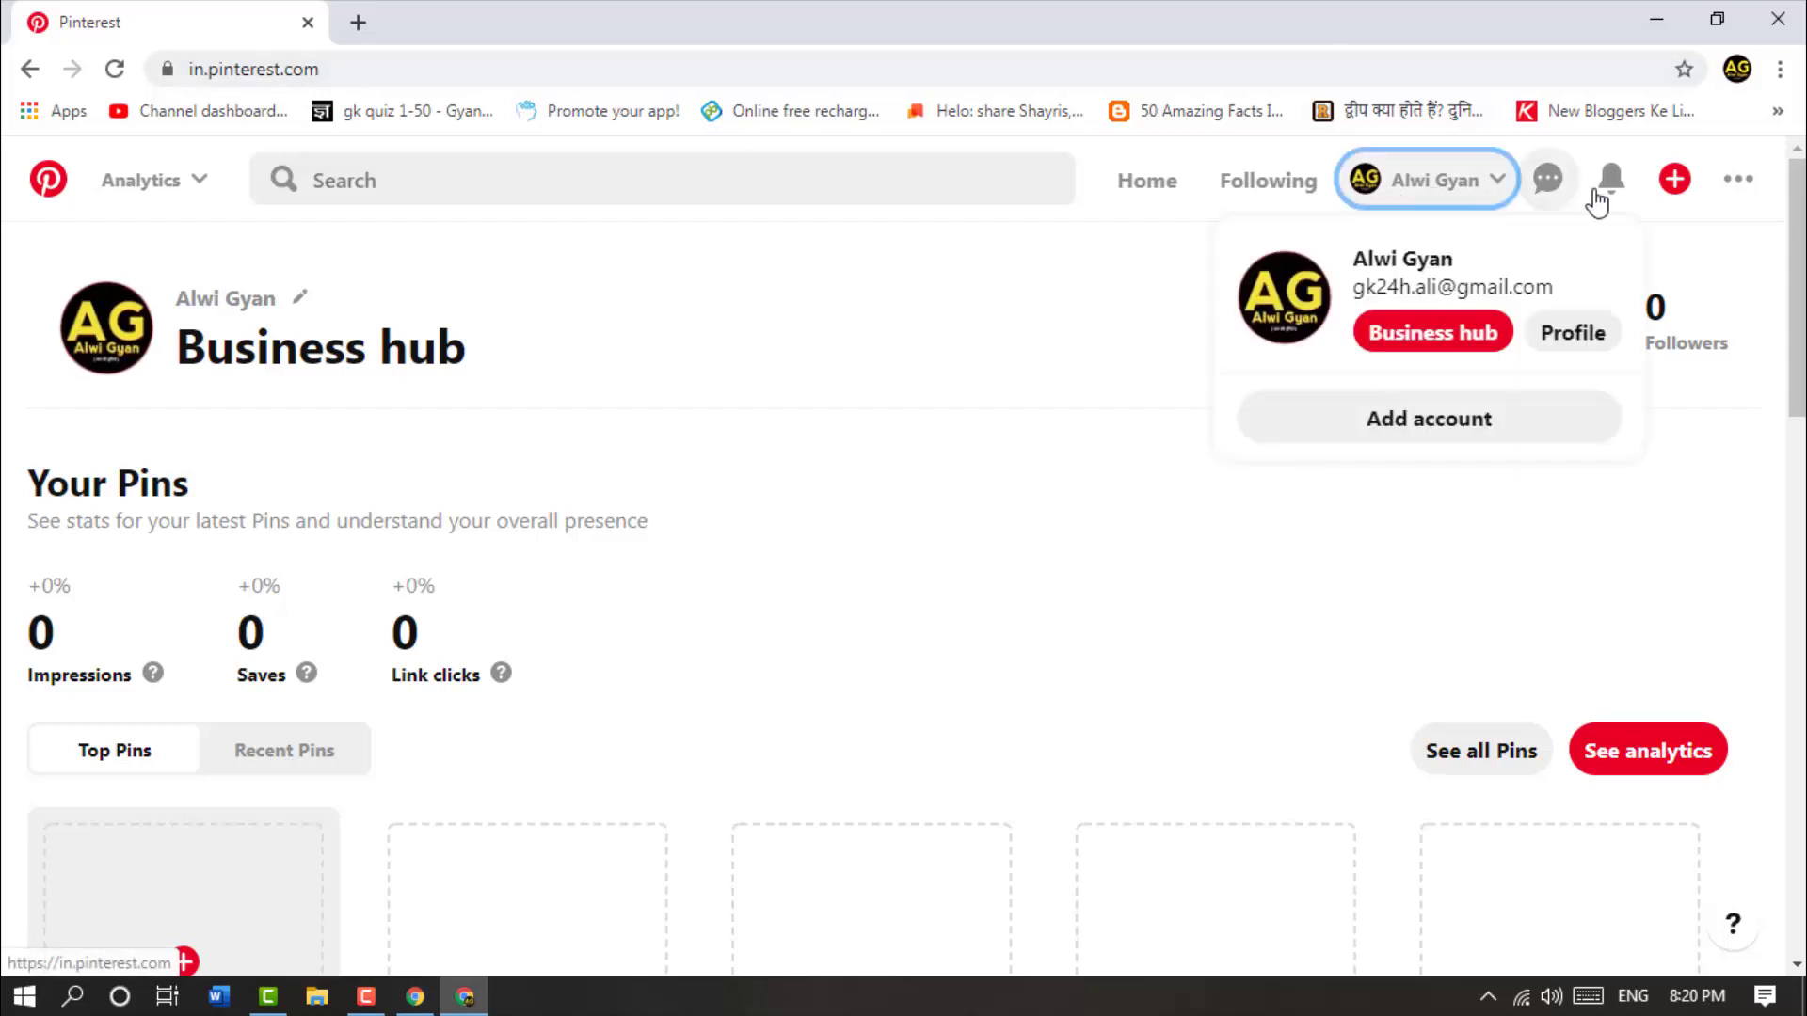
{"action": "left_click", "coordinate": [1465, 191]}
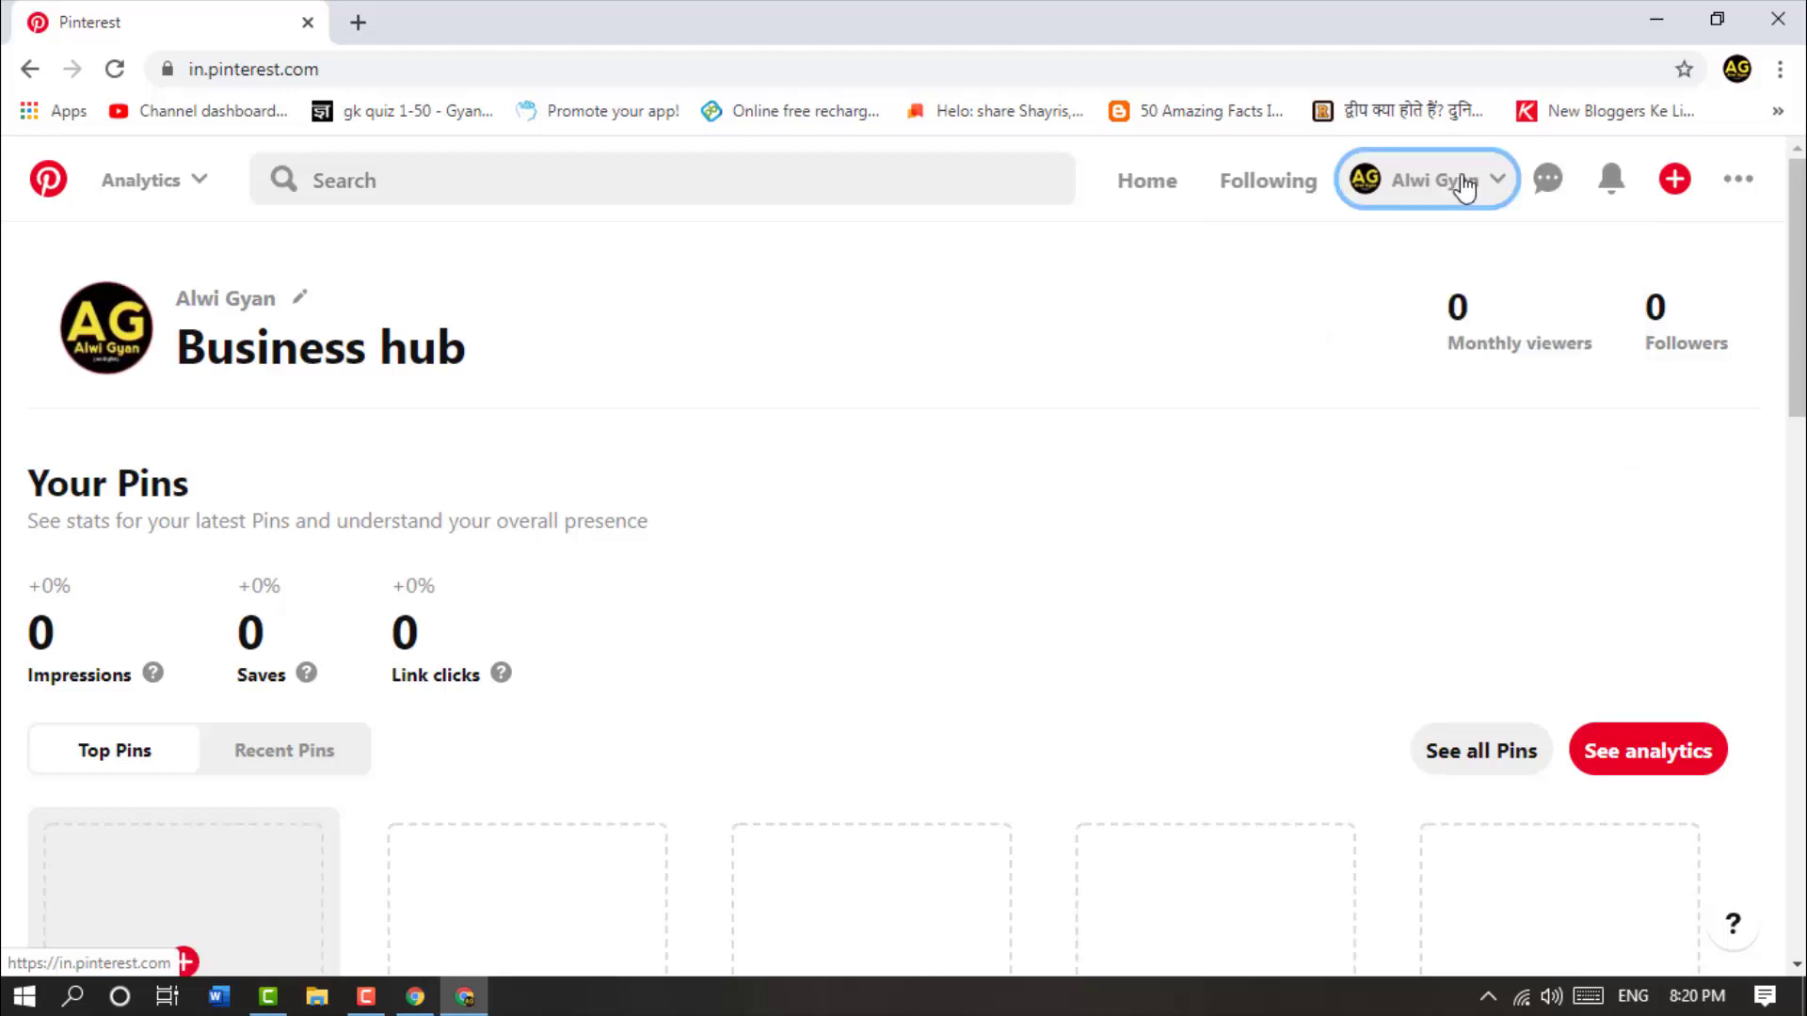
{"action": "left_click", "coordinate": [1476, 196]}
{"action": "left_click", "coordinate": [1577, 335]}
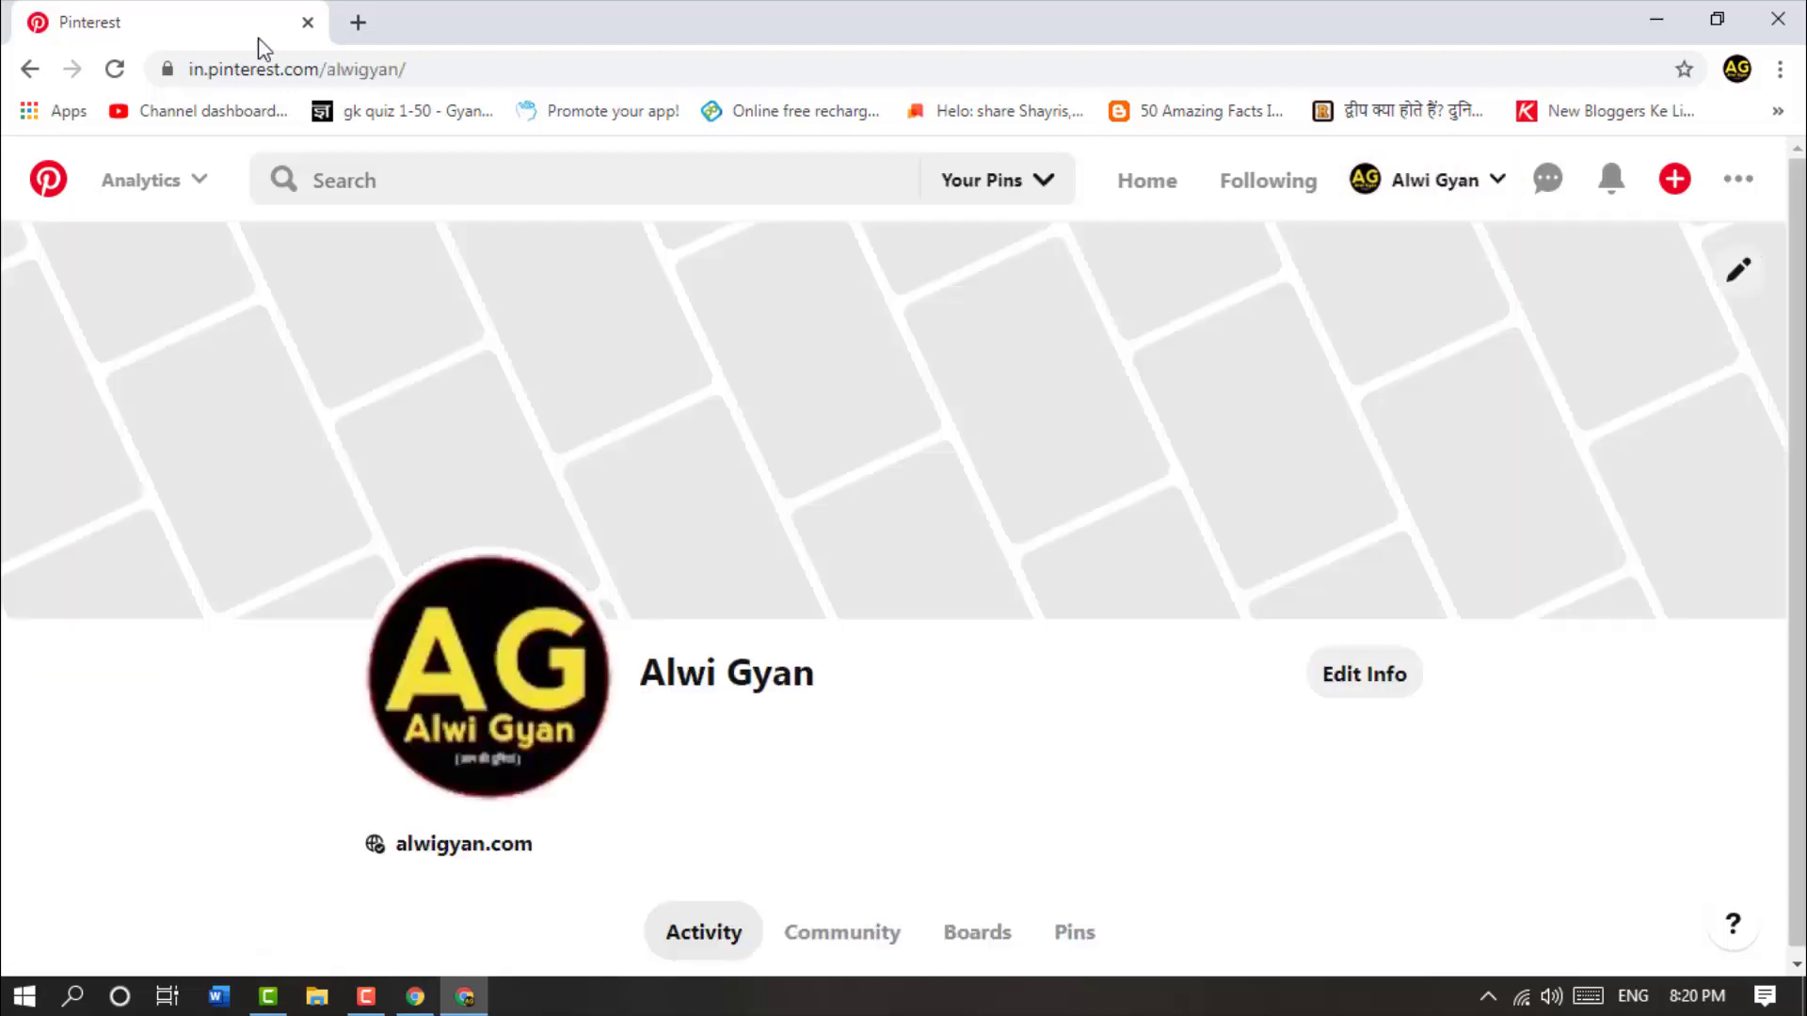
Open instagram.com in a new browser tab
{"action": "left_click", "coordinate": [359, 23]}
{"action": "type", "text": "in"}
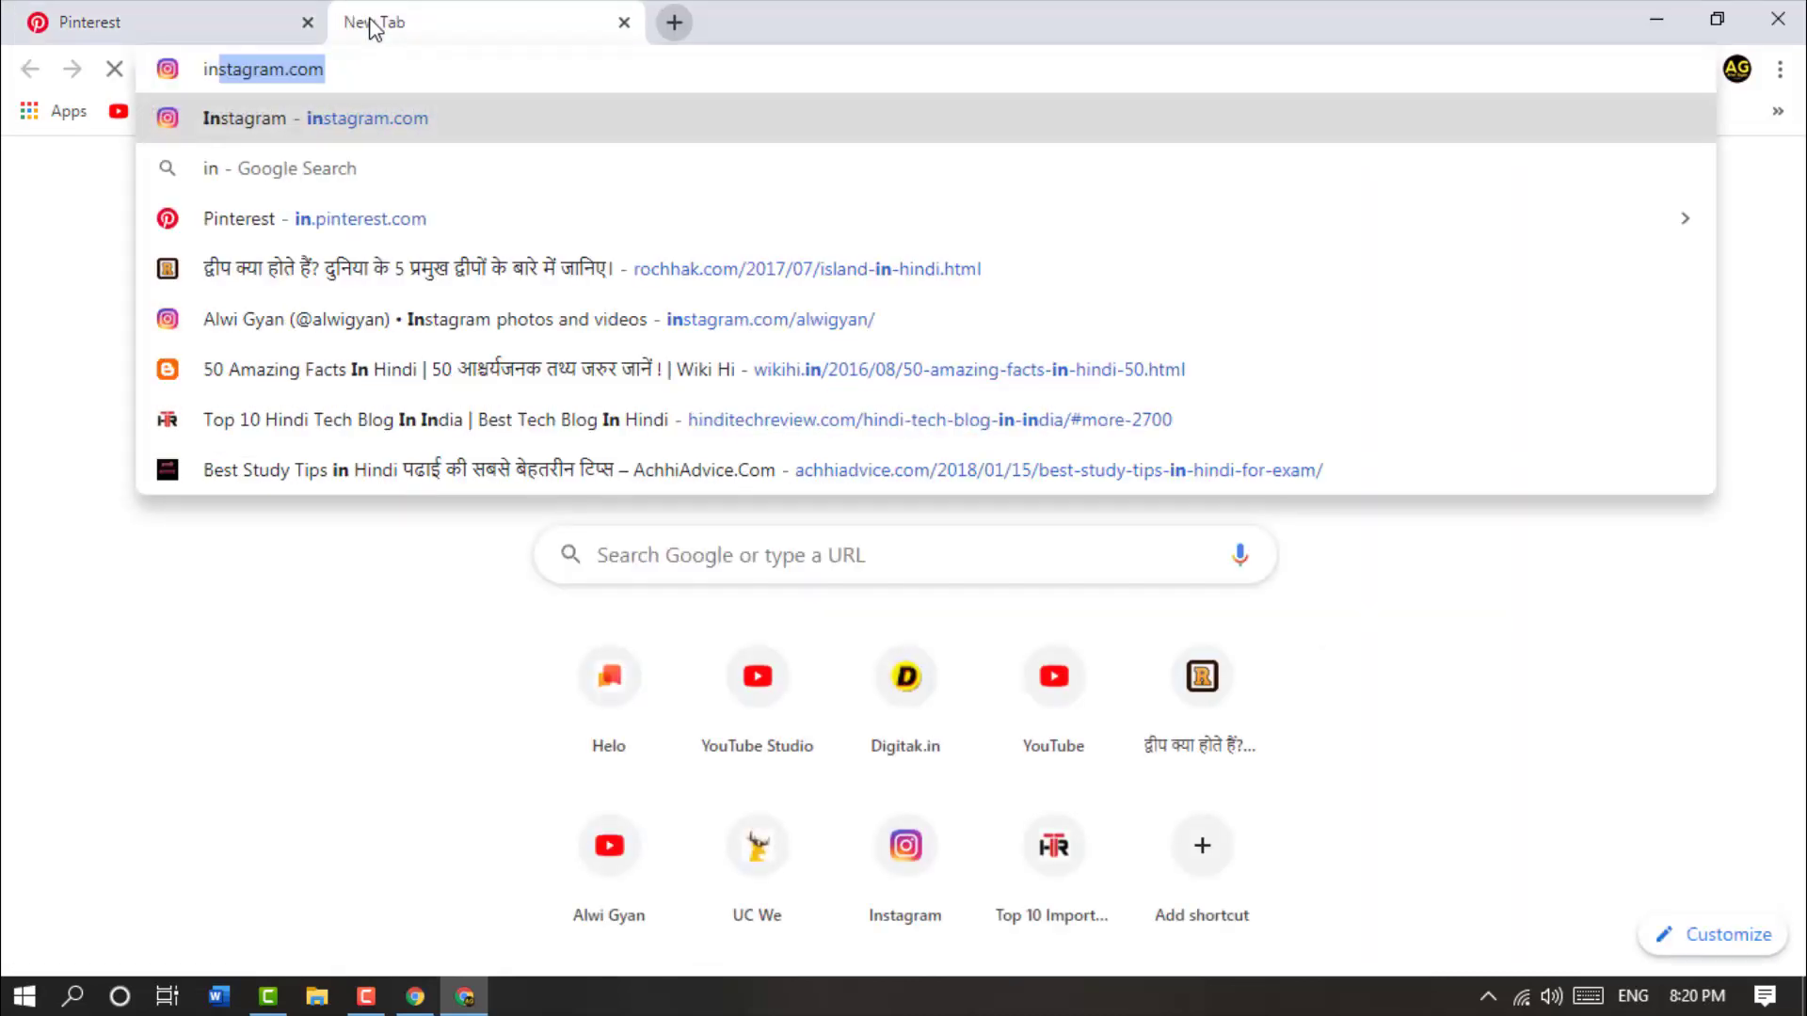
{"action": "key", "text": "Return"}
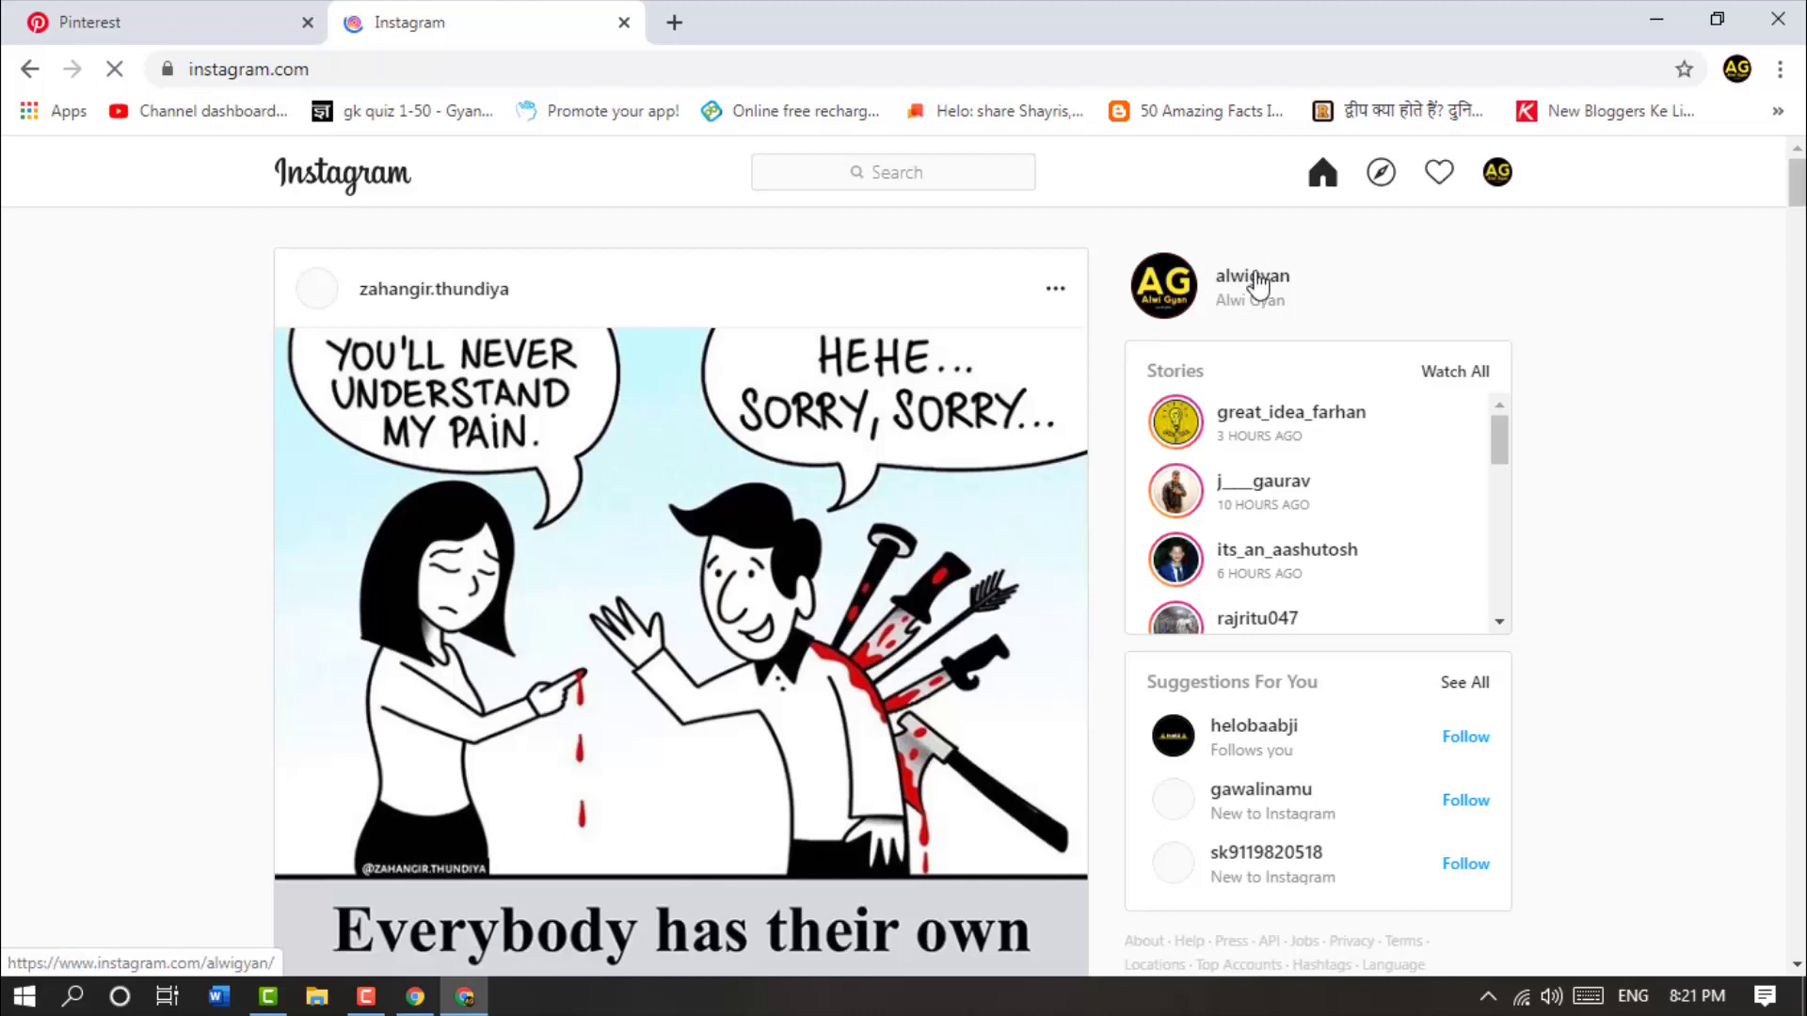
{"action": "left_click", "coordinate": [1257, 282]}
Return to the Pinterest profile, edit its info and open the Claim settings
{"action": "left_click", "coordinate": [141, 21]}
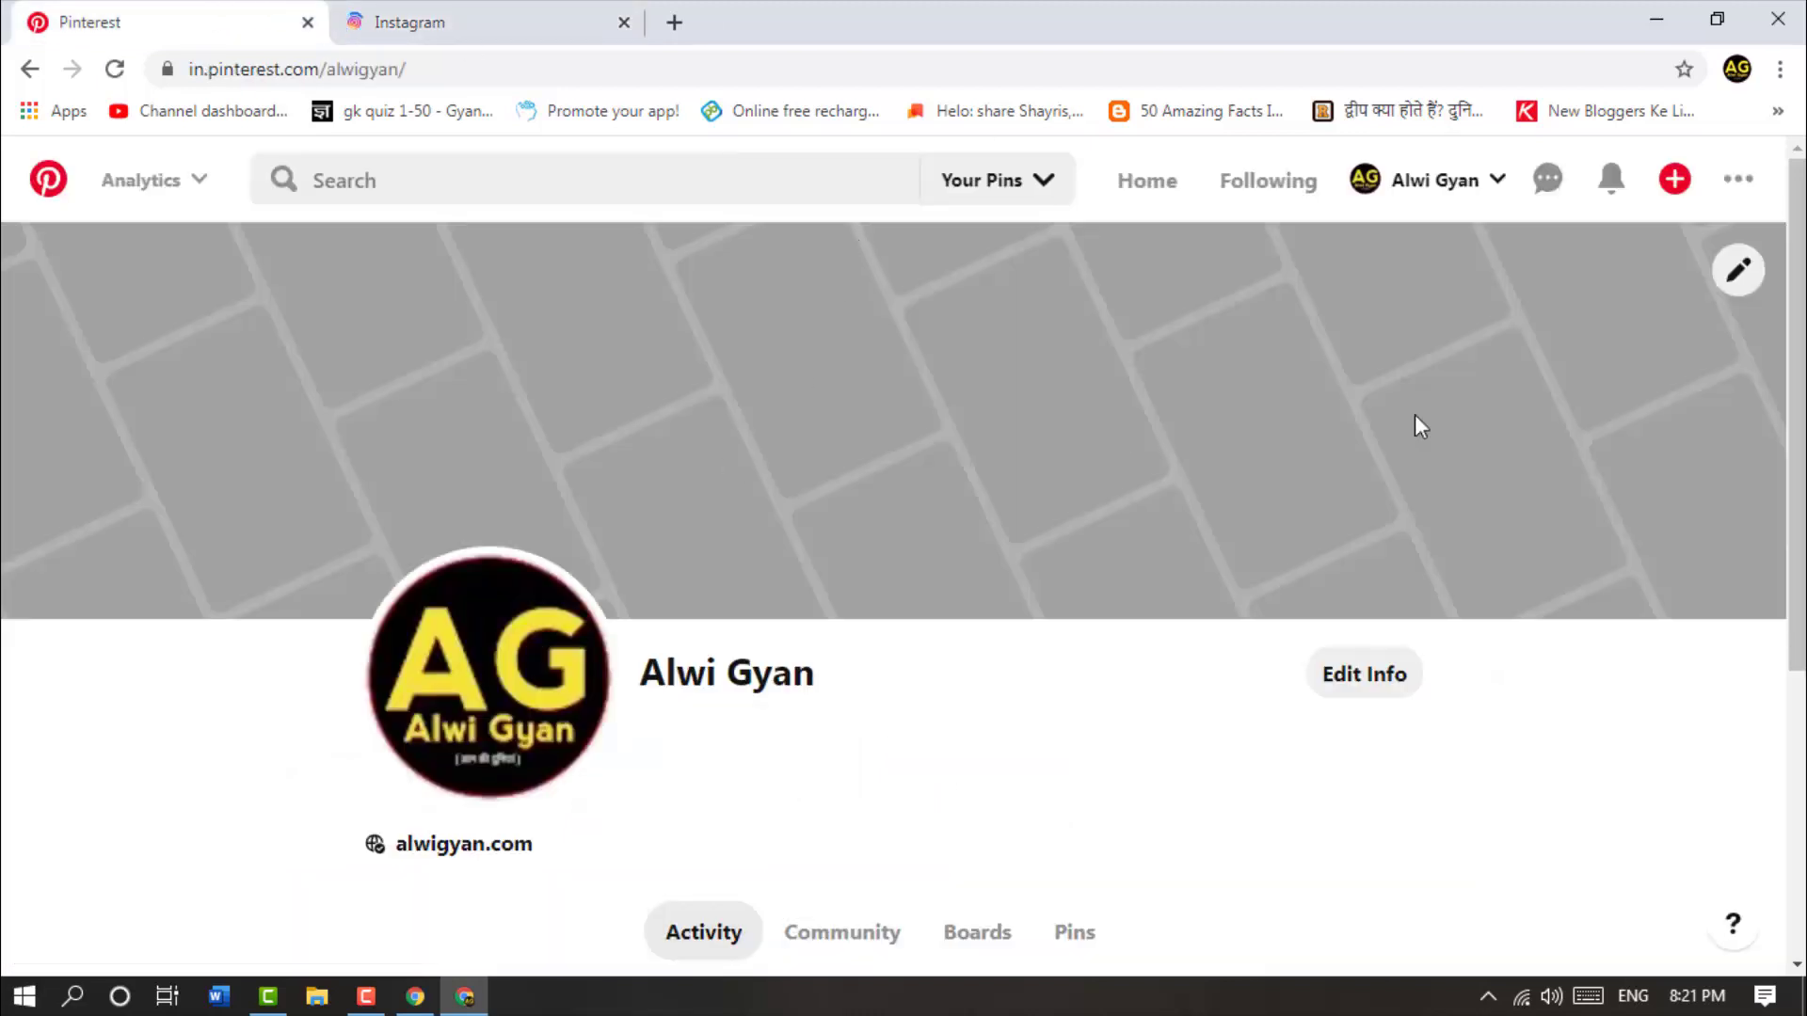
{"action": "scroll", "coordinate": [939, 536], "scroll_direction": "down", "scroll_amount": 5}
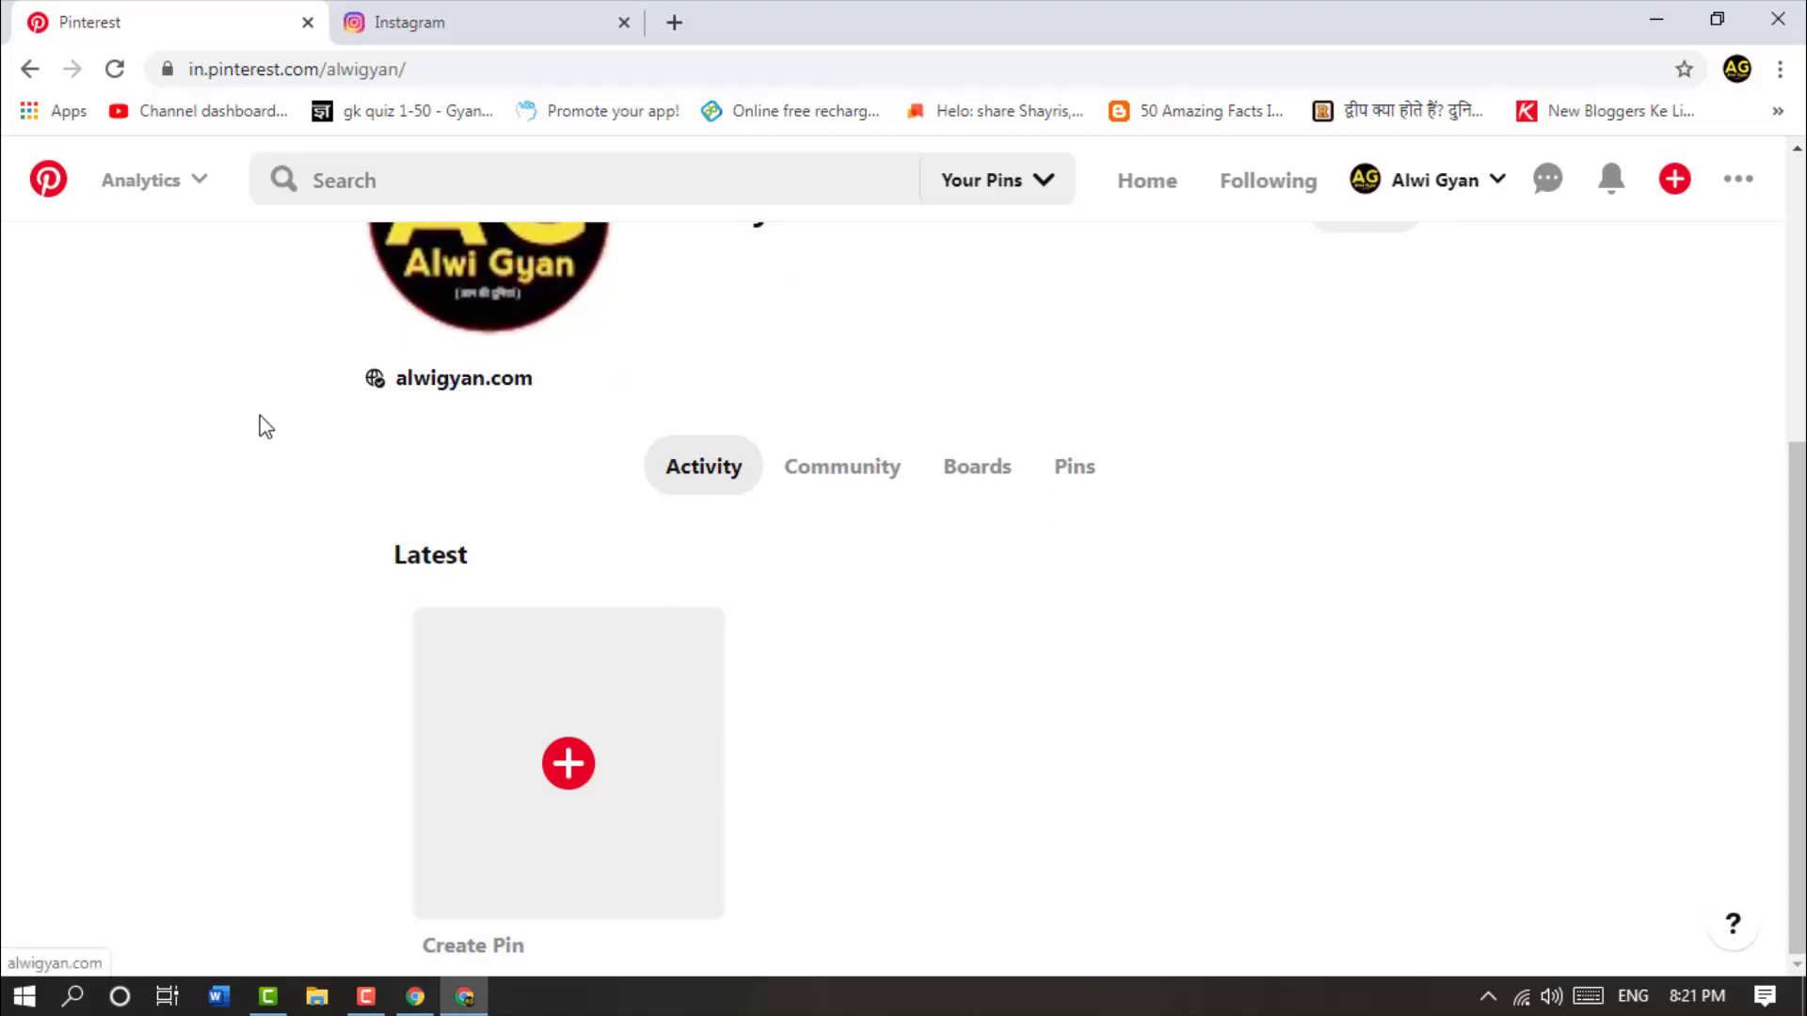
{"action": "scroll", "coordinate": [904, 467], "scroll_direction": "up", "scroll_amount": 5}
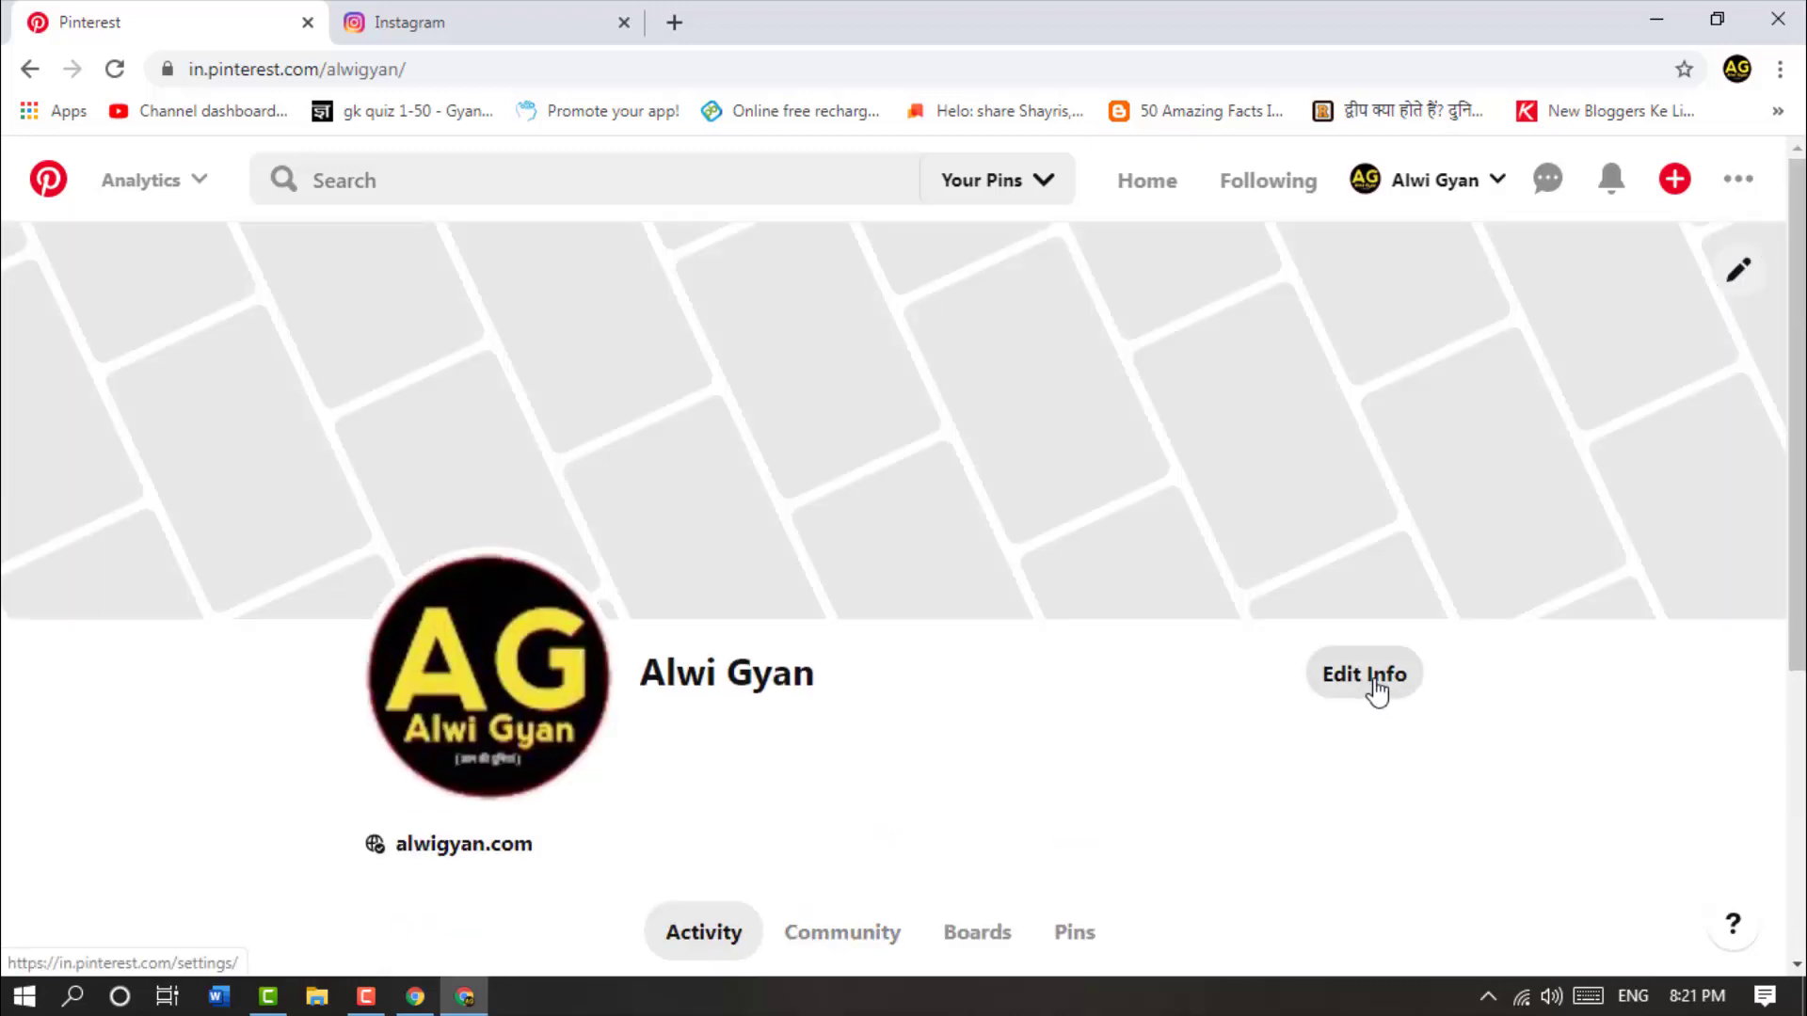
{"action": "left_click", "coordinate": [1376, 692]}
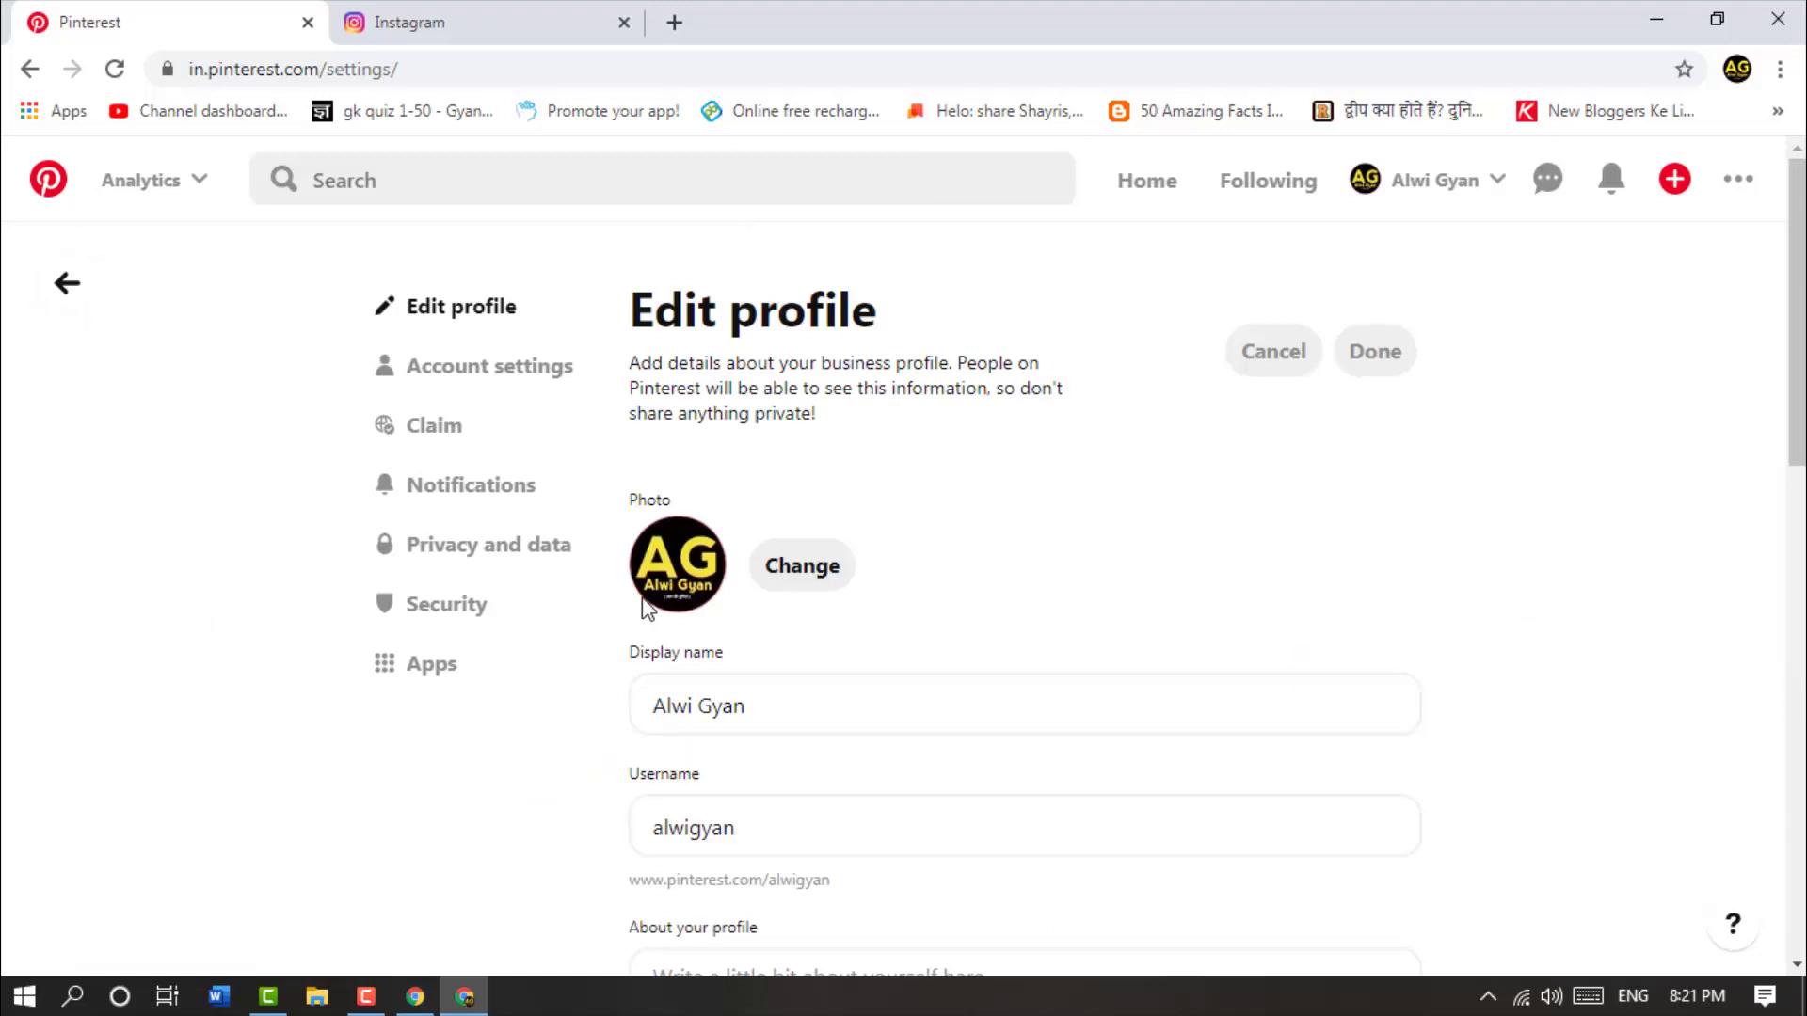
{"action": "left_click", "coordinate": [430, 439]}
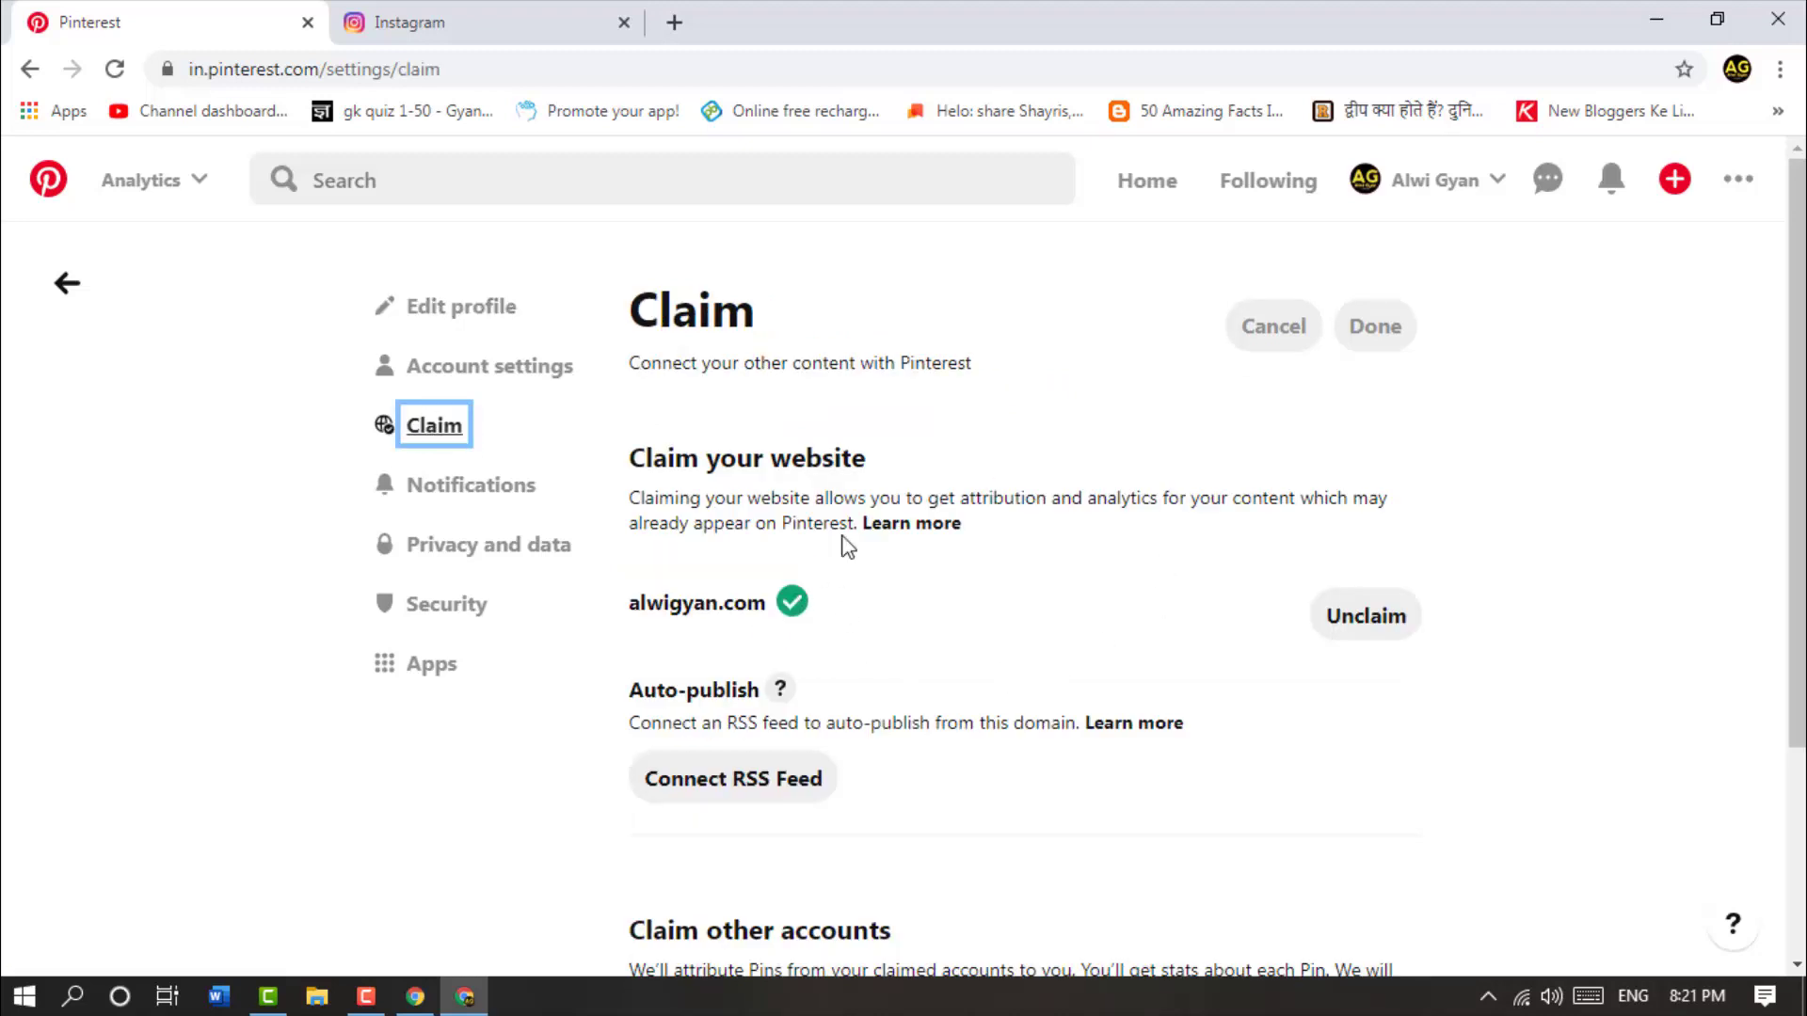
Claim the Instagram account among the other accounts and authorize Pinterest to access its profile info and media
{"action": "scroll", "coordinate": [978, 584], "scroll_direction": "down", "scroll_amount": 2}
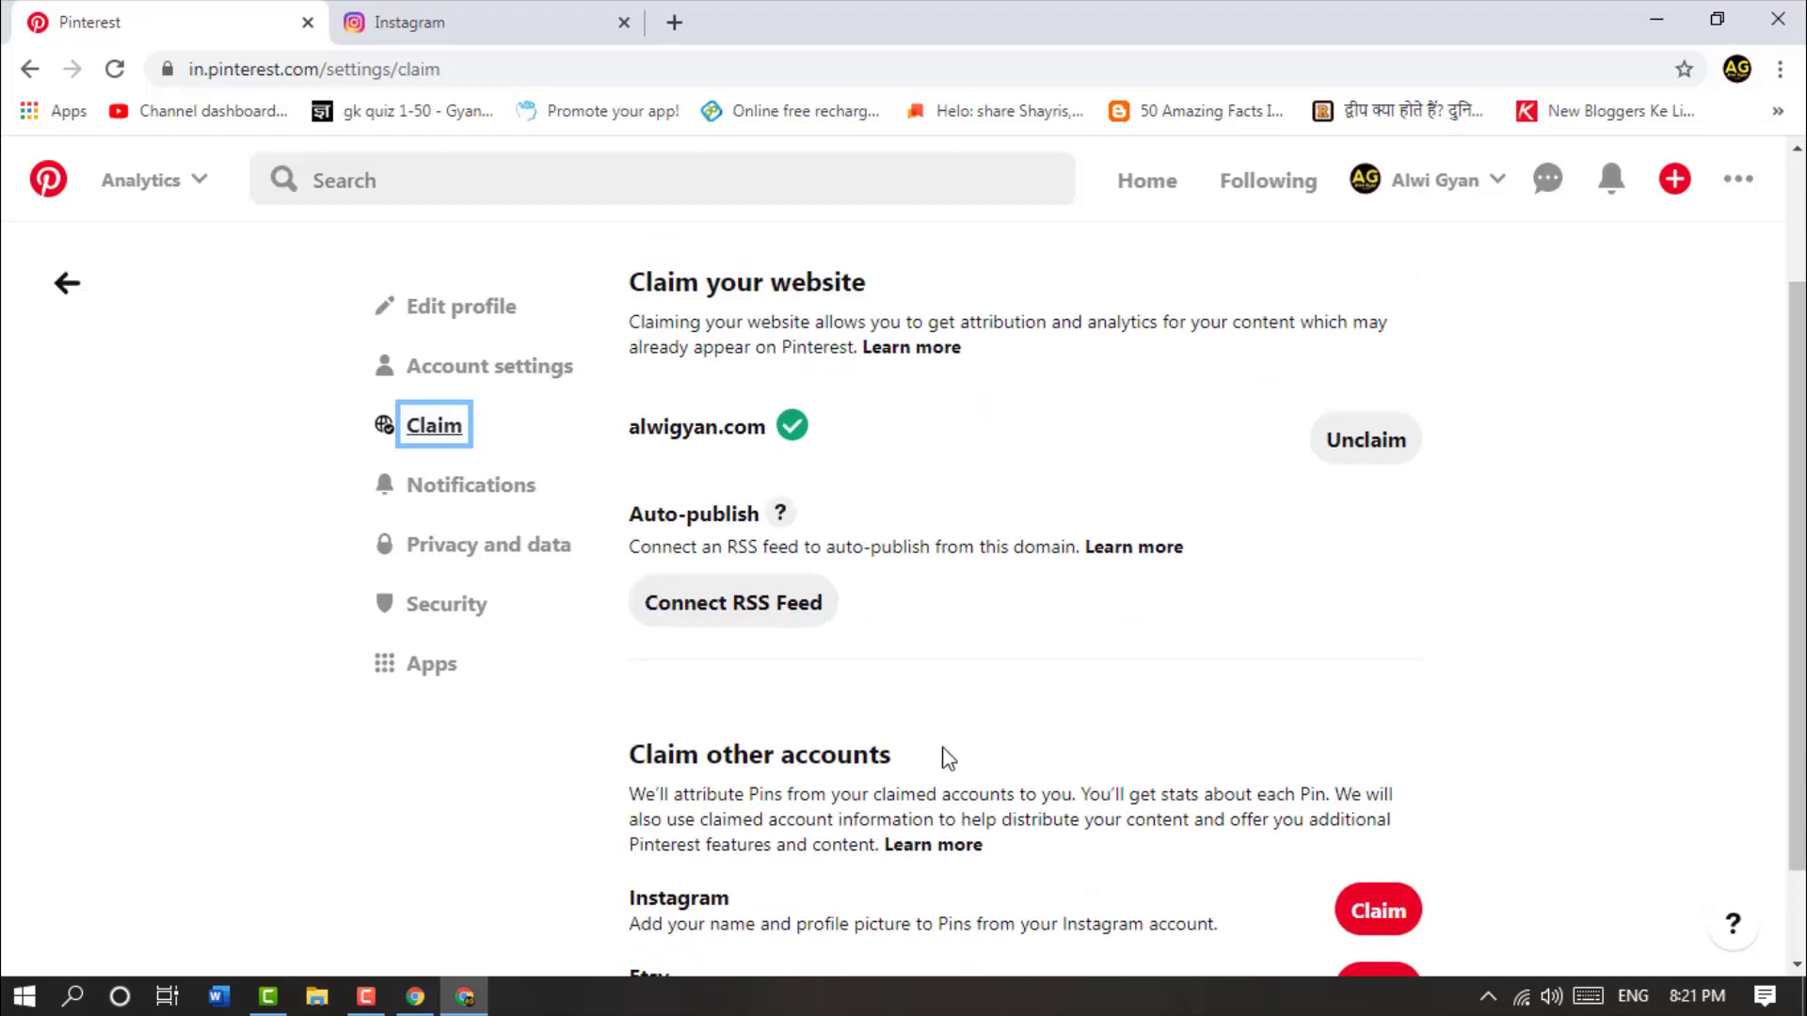
{"action": "scroll", "coordinate": [904, 724], "scroll_direction": "down", "scroll_amount": 1}
{"action": "double_click", "coordinate": [764, 676]}
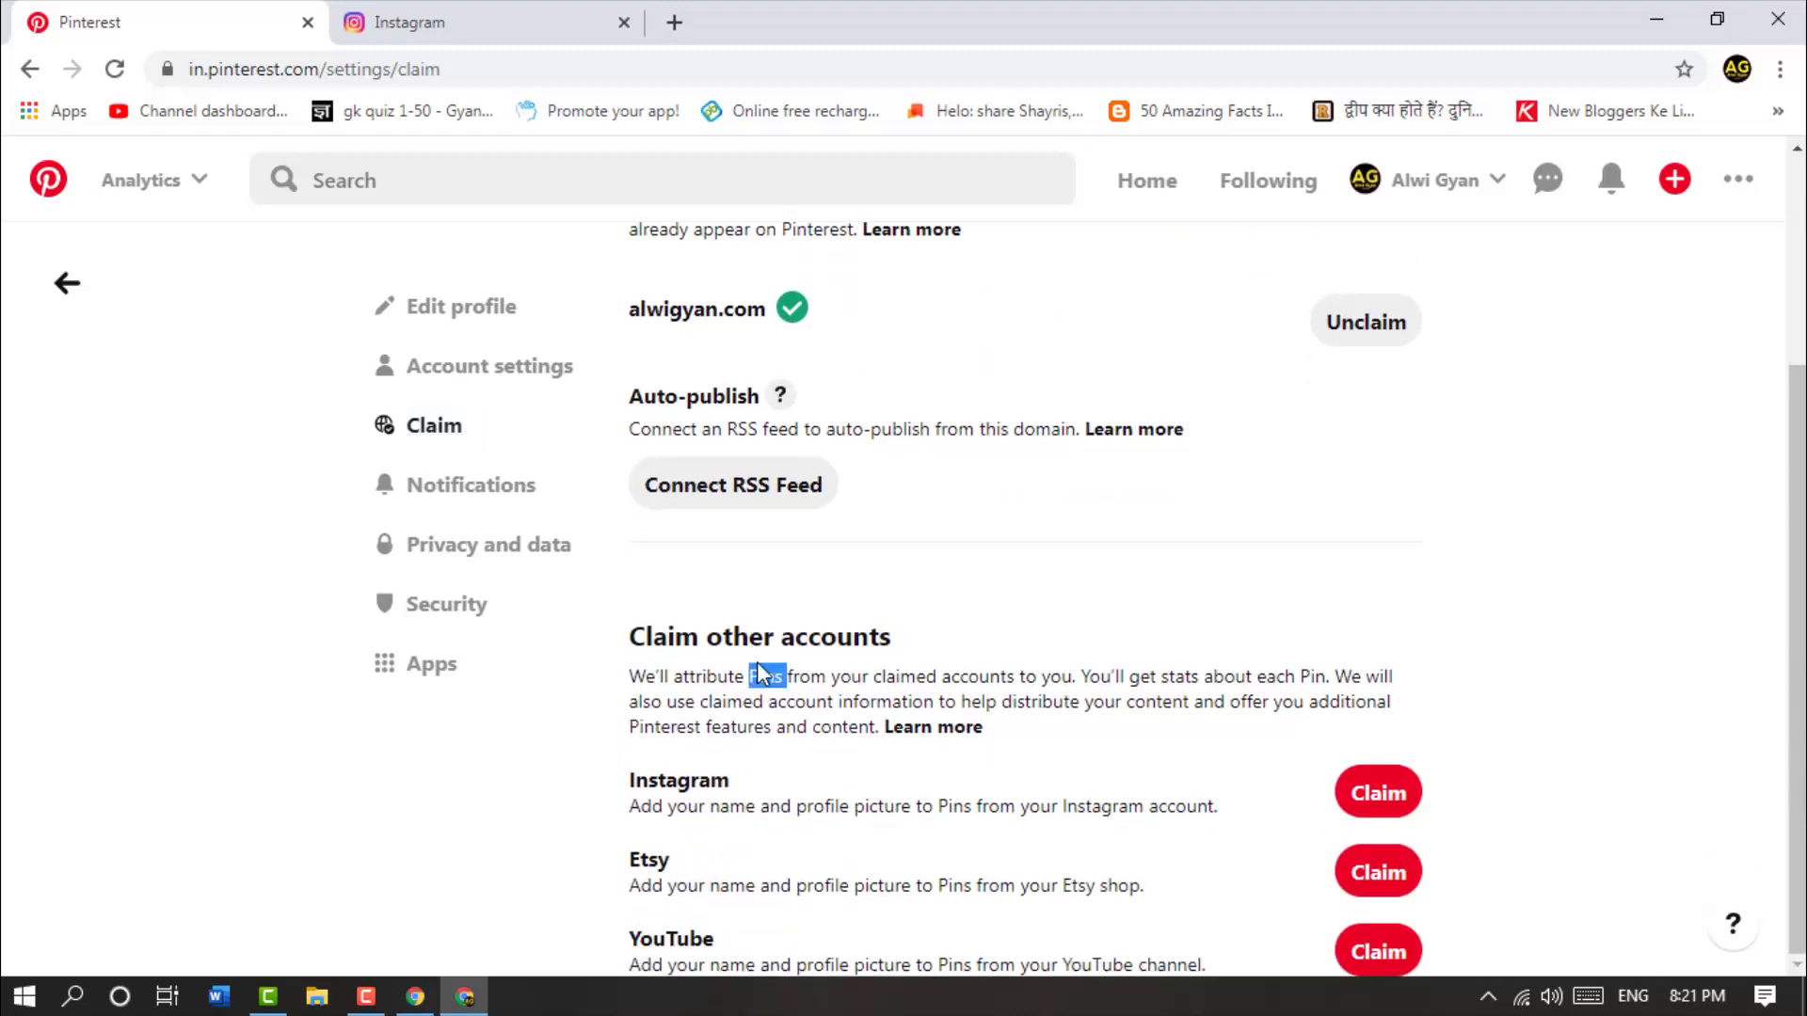
{"action": "double_click", "coordinate": [796, 807]}
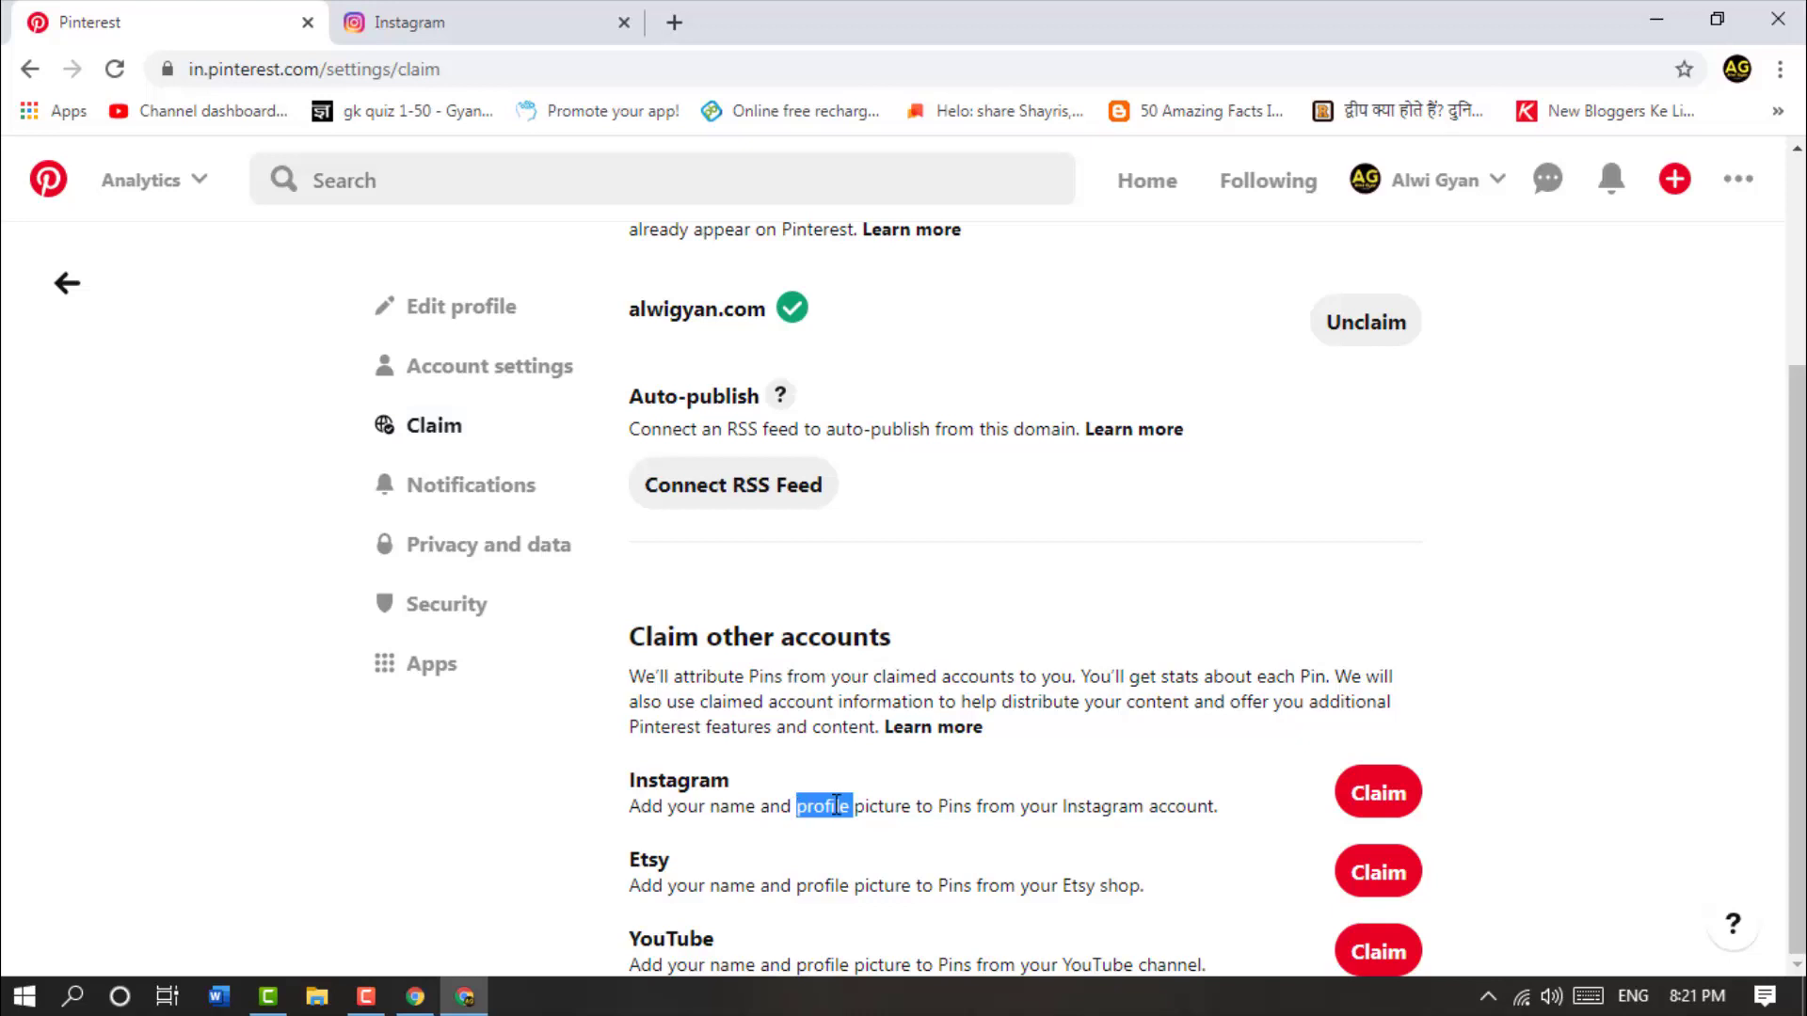
{"action": "left_click", "coordinate": [702, 798]}
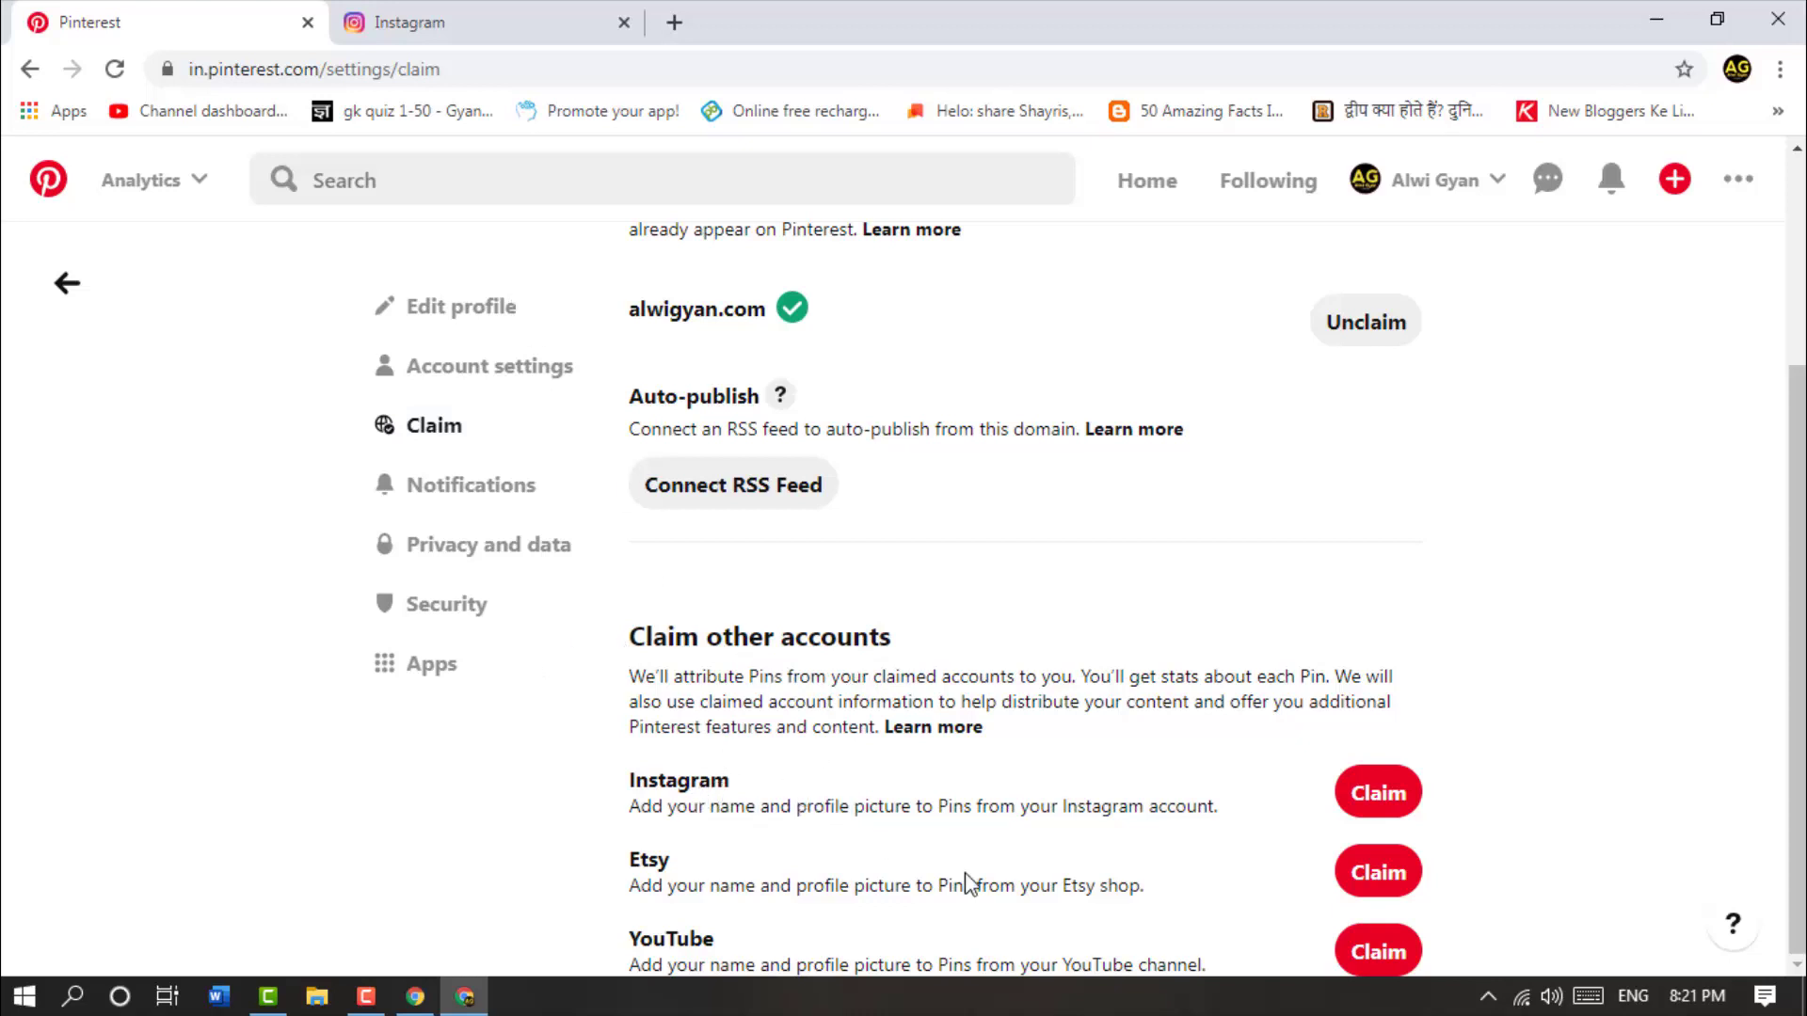
{"action": "left_click", "coordinate": [1377, 791]}
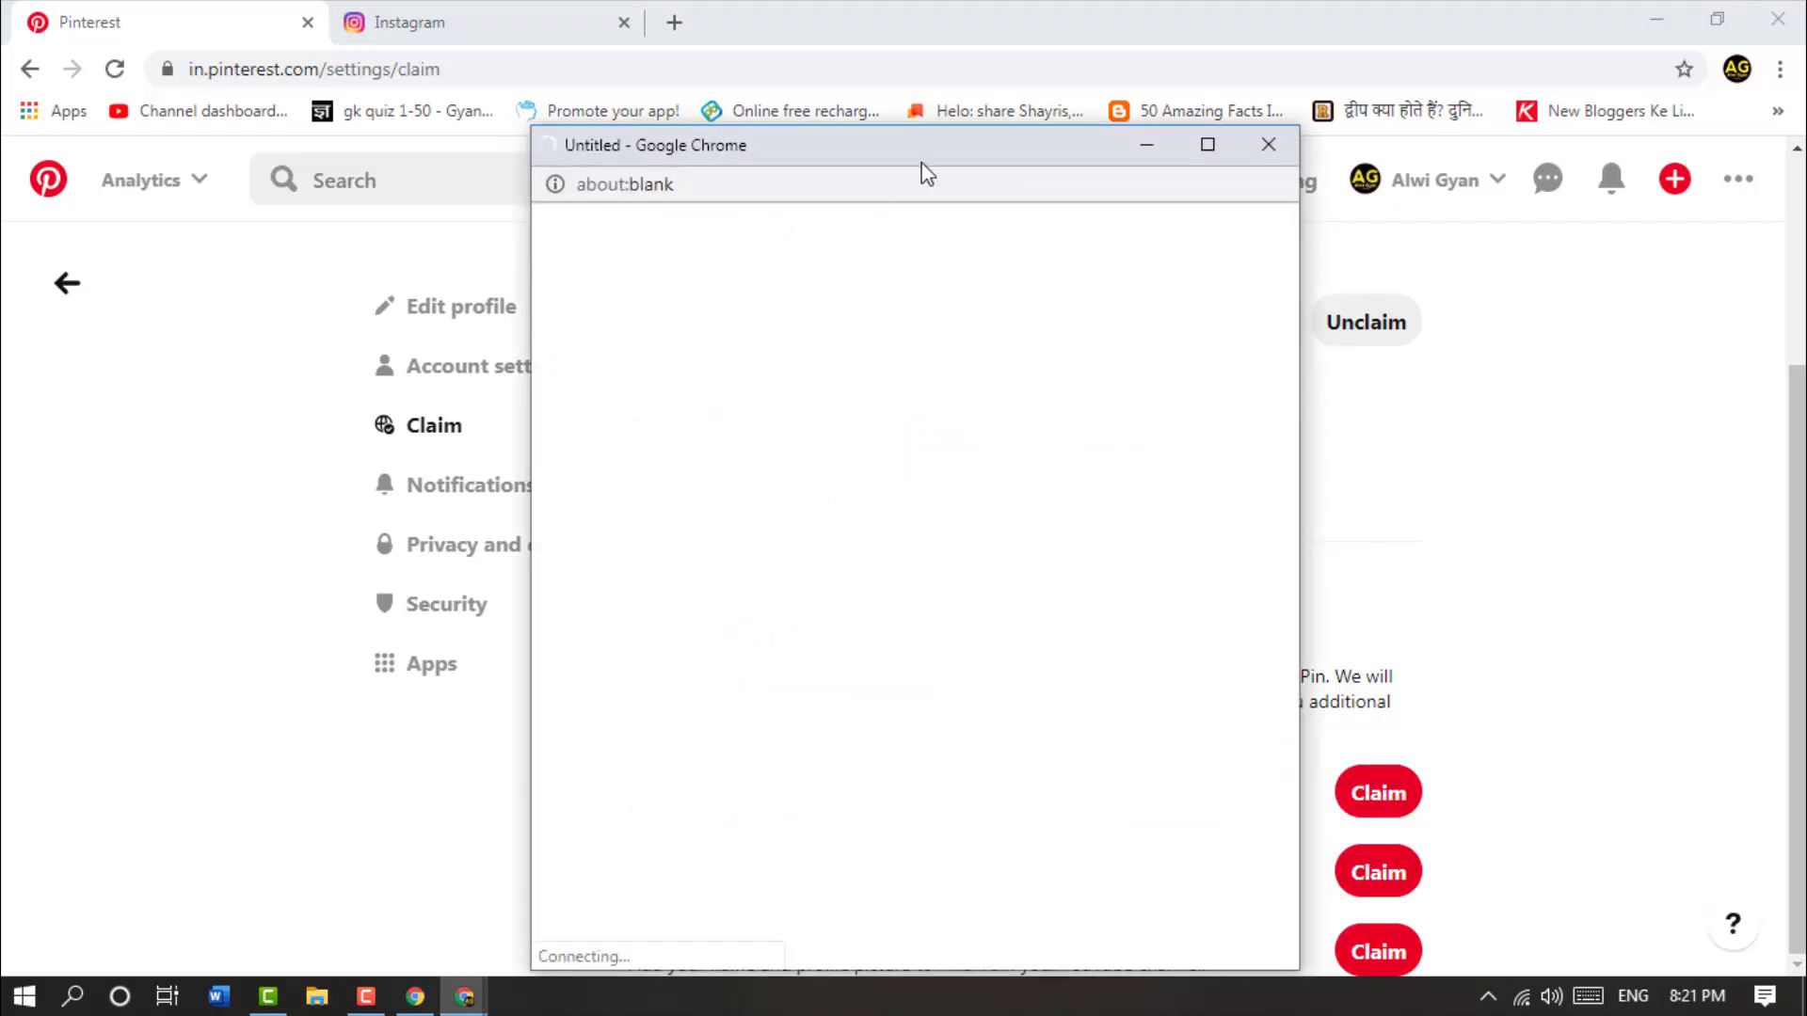
{"action": "left_click_drag", "start_coordinate": [921, 163], "coordinate": [920, 89]}
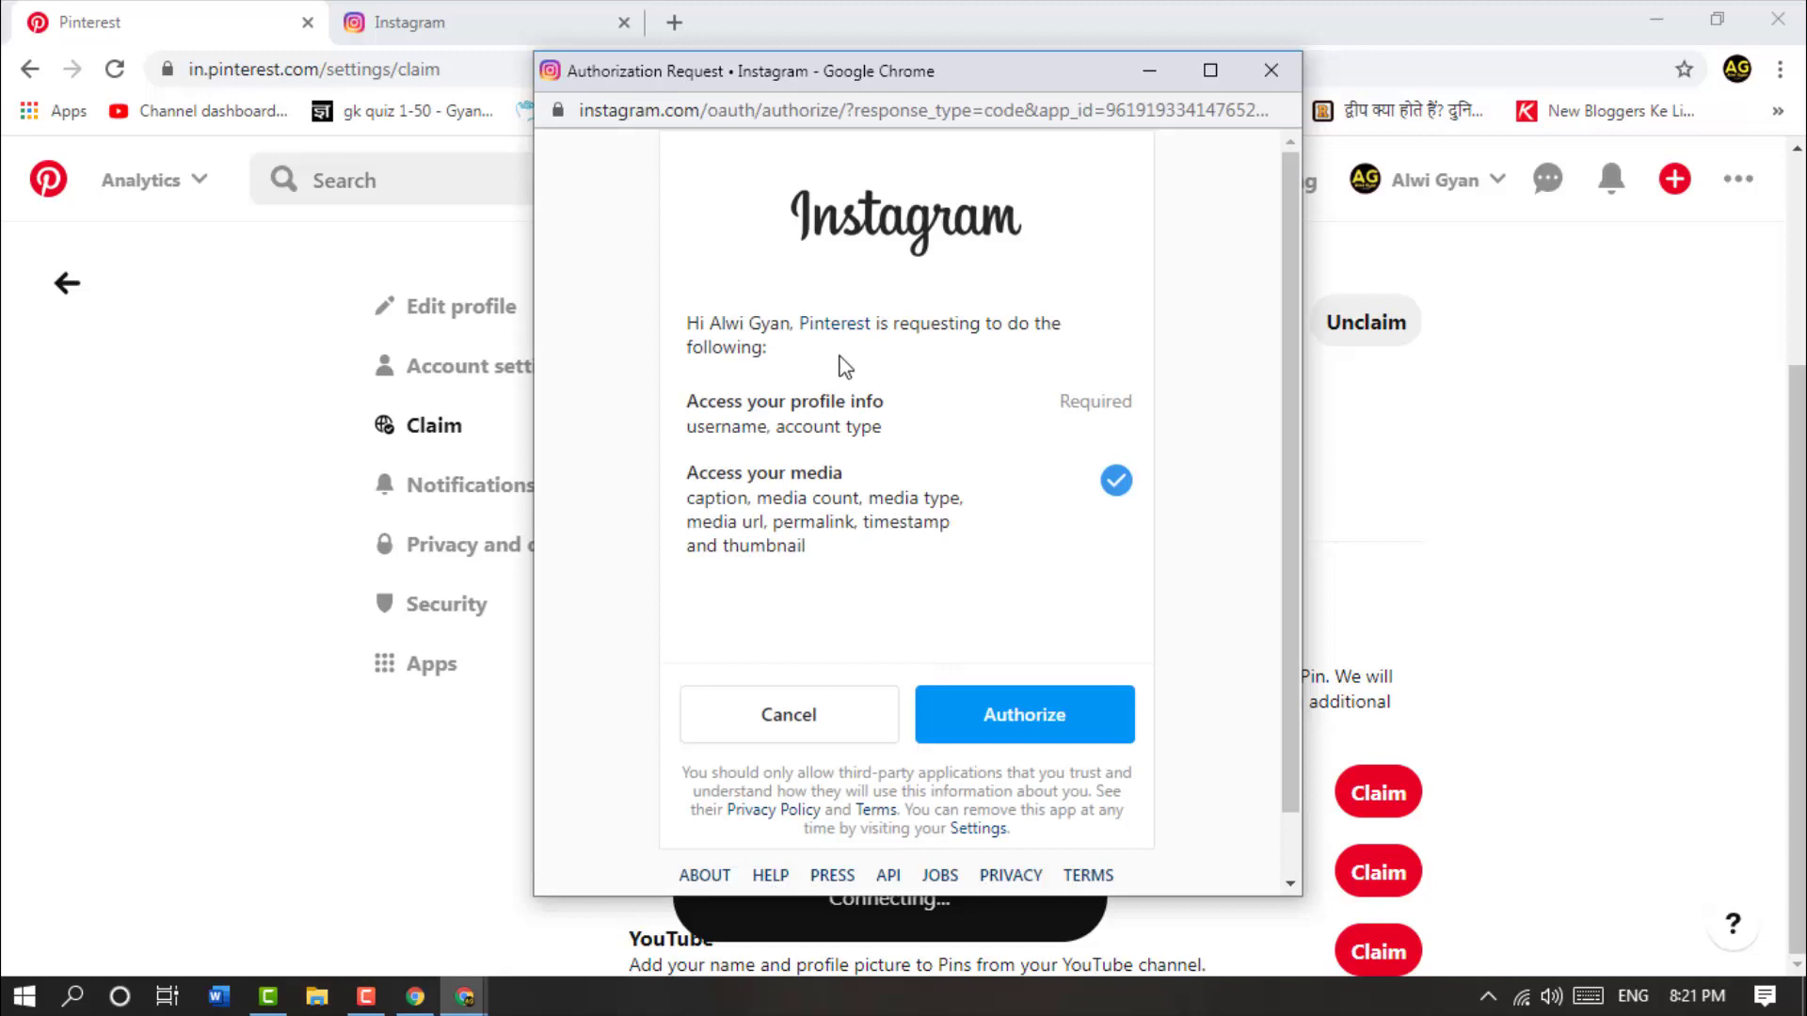
{"action": "left_click_drag", "start_coordinate": [723, 323], "coordinate": [710, 323]}
{"action": "left_click", "coordinate": [1019, 727]}
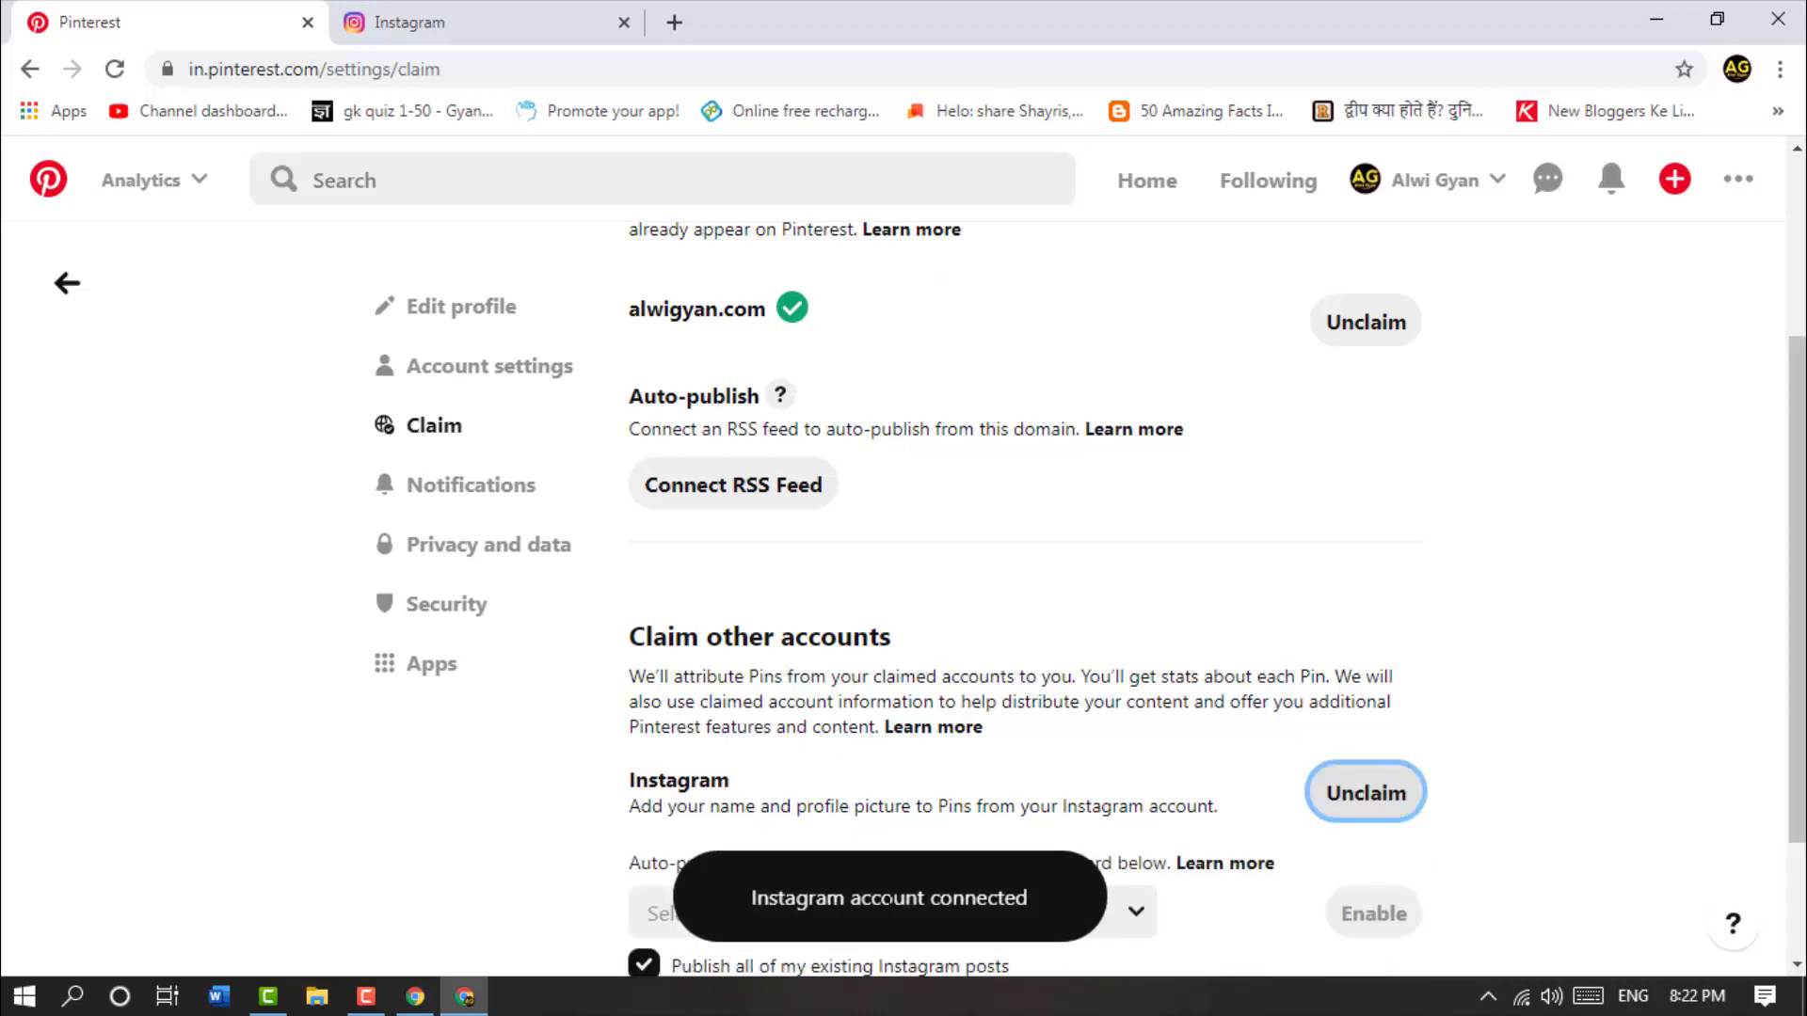
Open the account's own profile page on Instagram and look through its posts
{"action": "scroll", "coordinate": [633, 738], "scroll_direction": "down", "scroll_amount": 2}
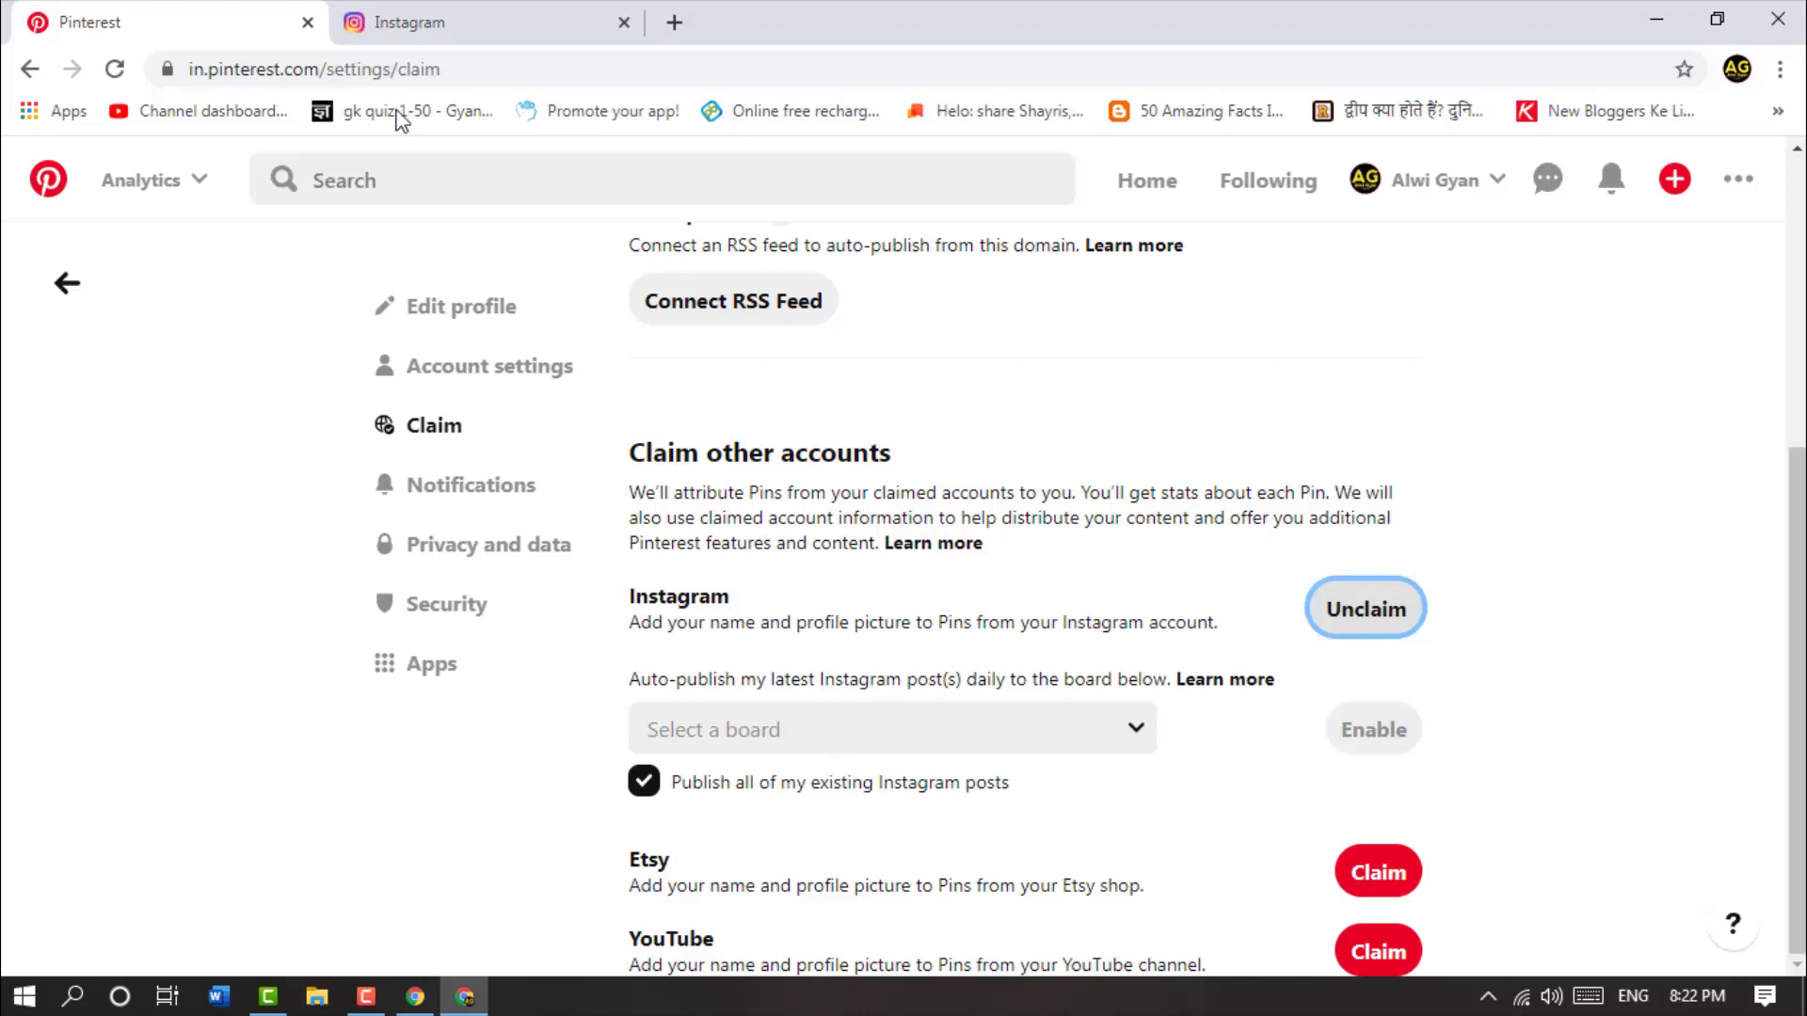
{"action": "left_click", "coordinate": [456, 19]}
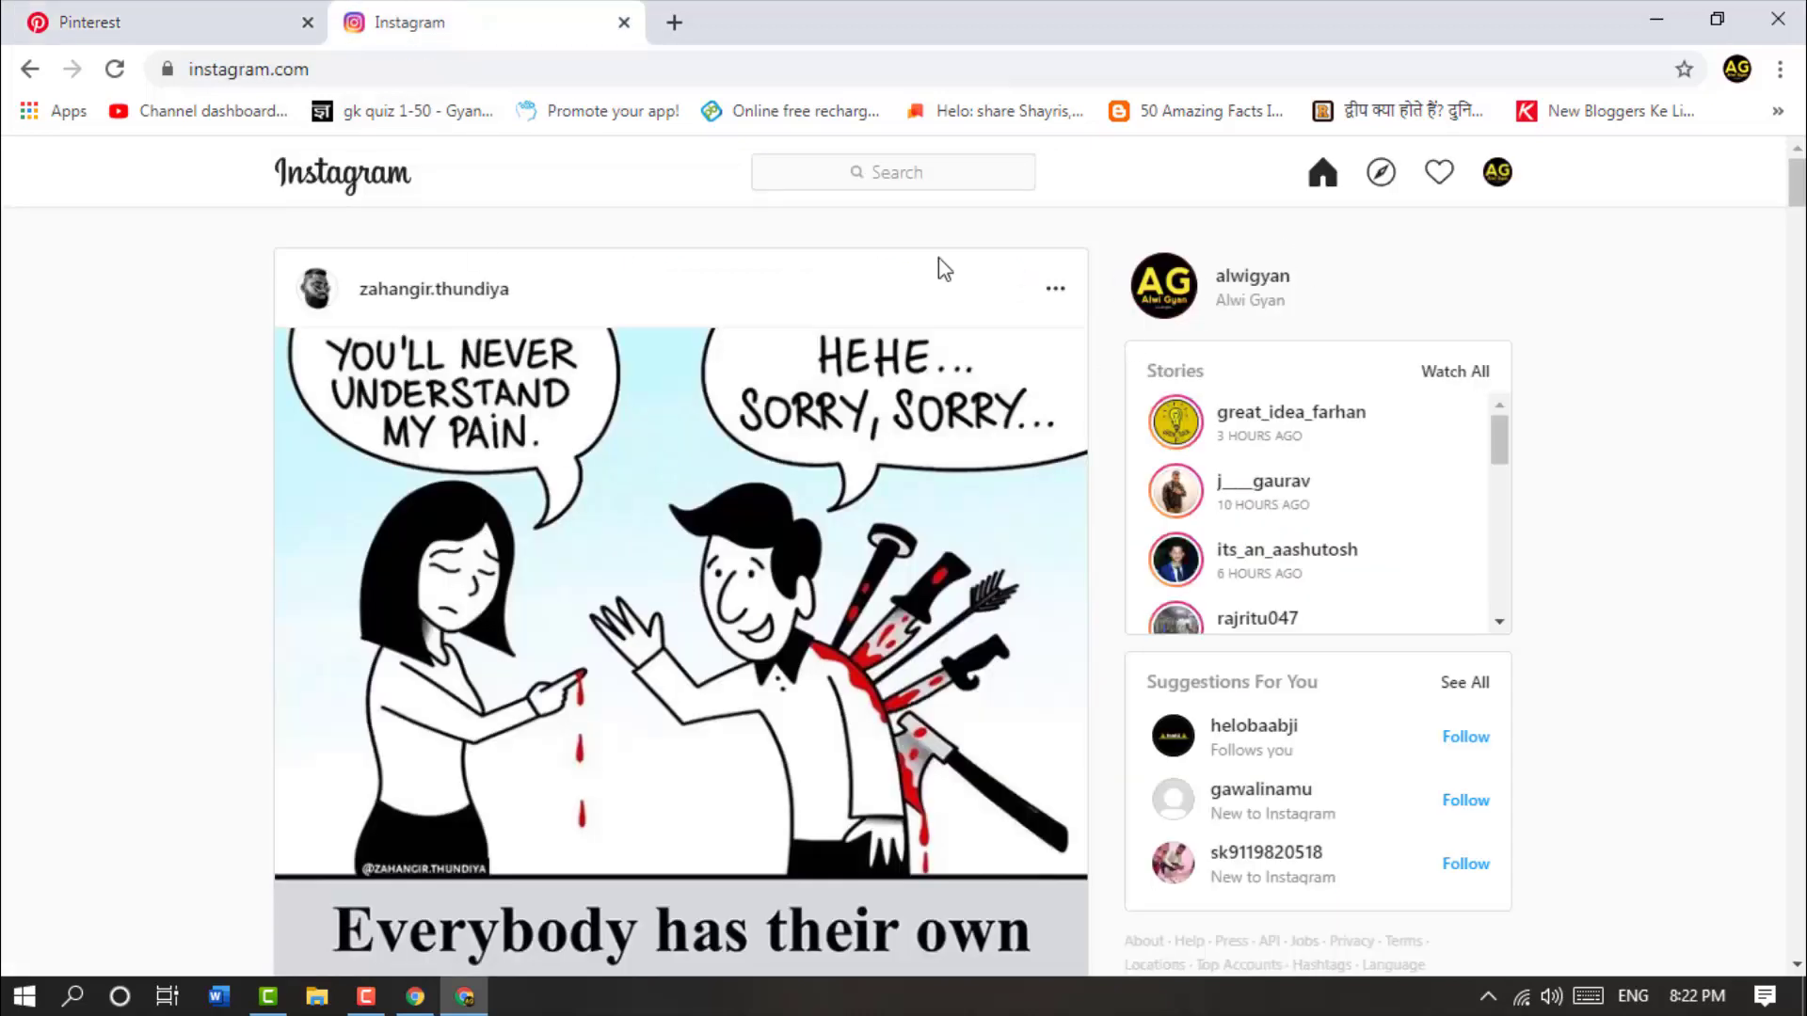
{"action": "left_click", "coordinate": [1248, 276]}
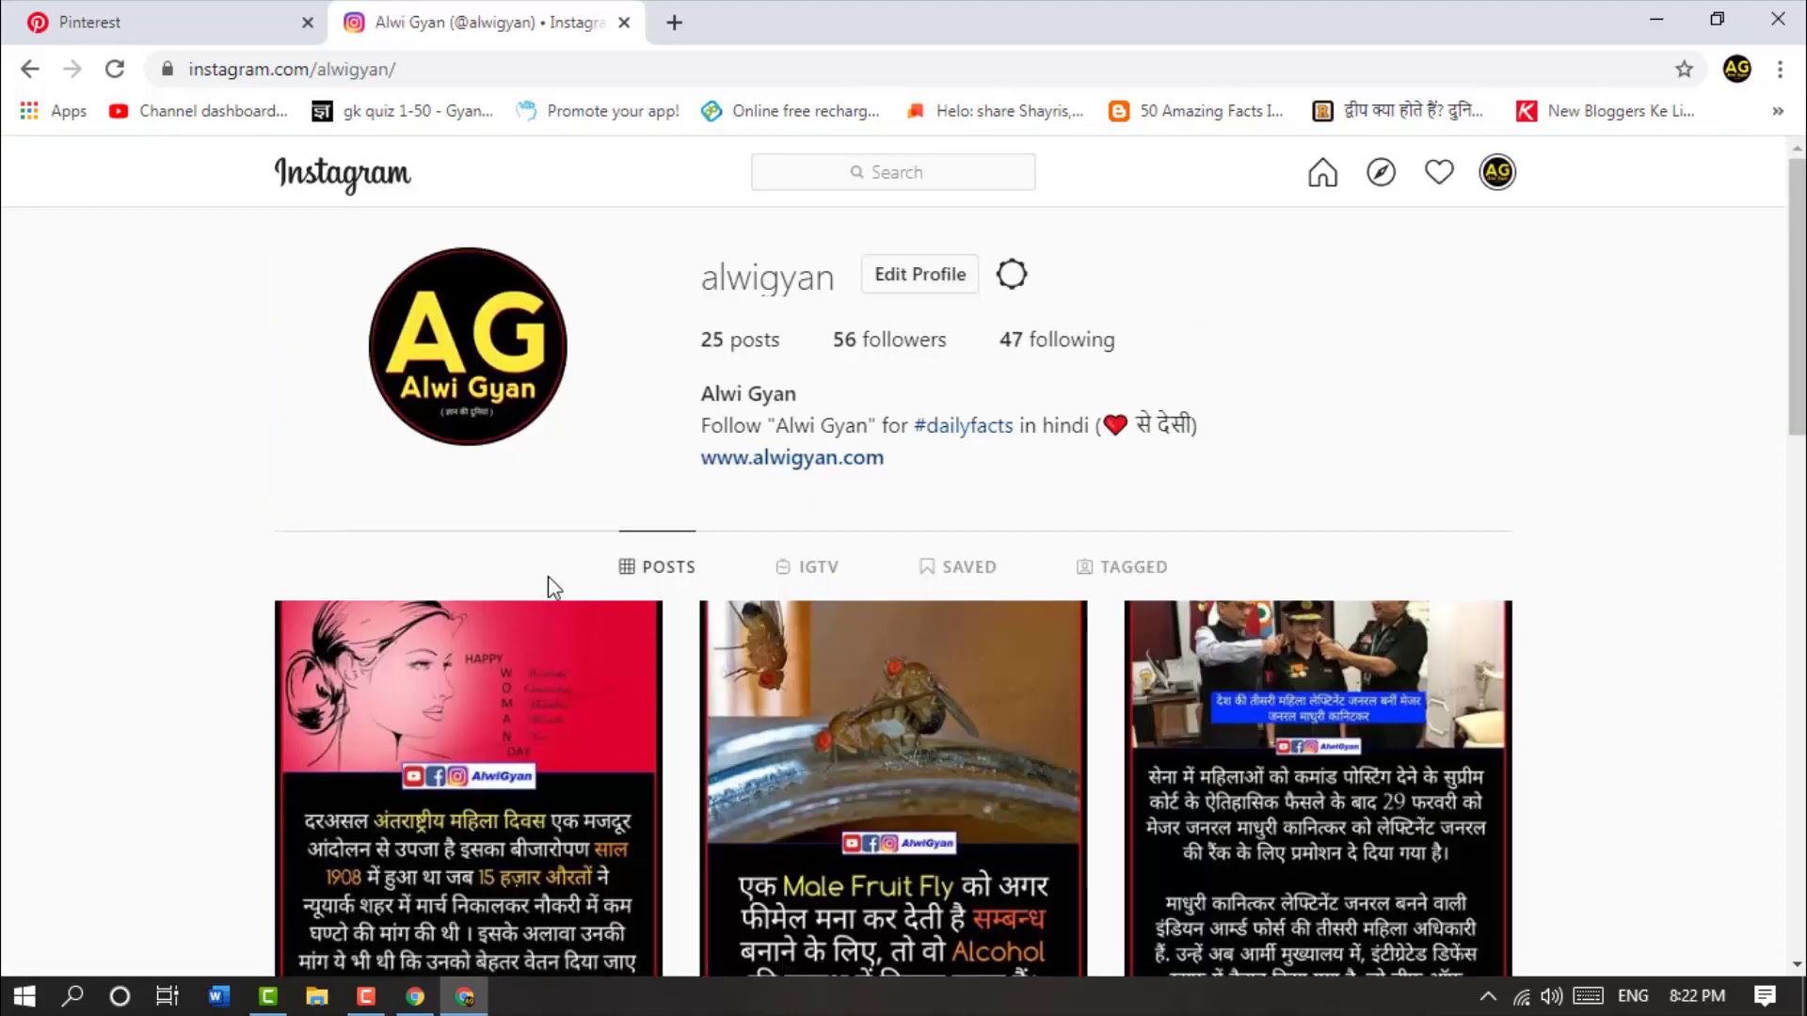
{"action": "scroll", "coordinate": [548, 576], "scroll_direction": "down", "scroll_amount": 7}
{"action": "scroll", "coordinate": [564, 593], "scroll_direction": "up", "scroll_amount": 7}
Return to Pinterest's Claim settings and read the Instagram claim description and the daily auto-publish option
{"action": "left_click", "coordinate": [211, 14]}
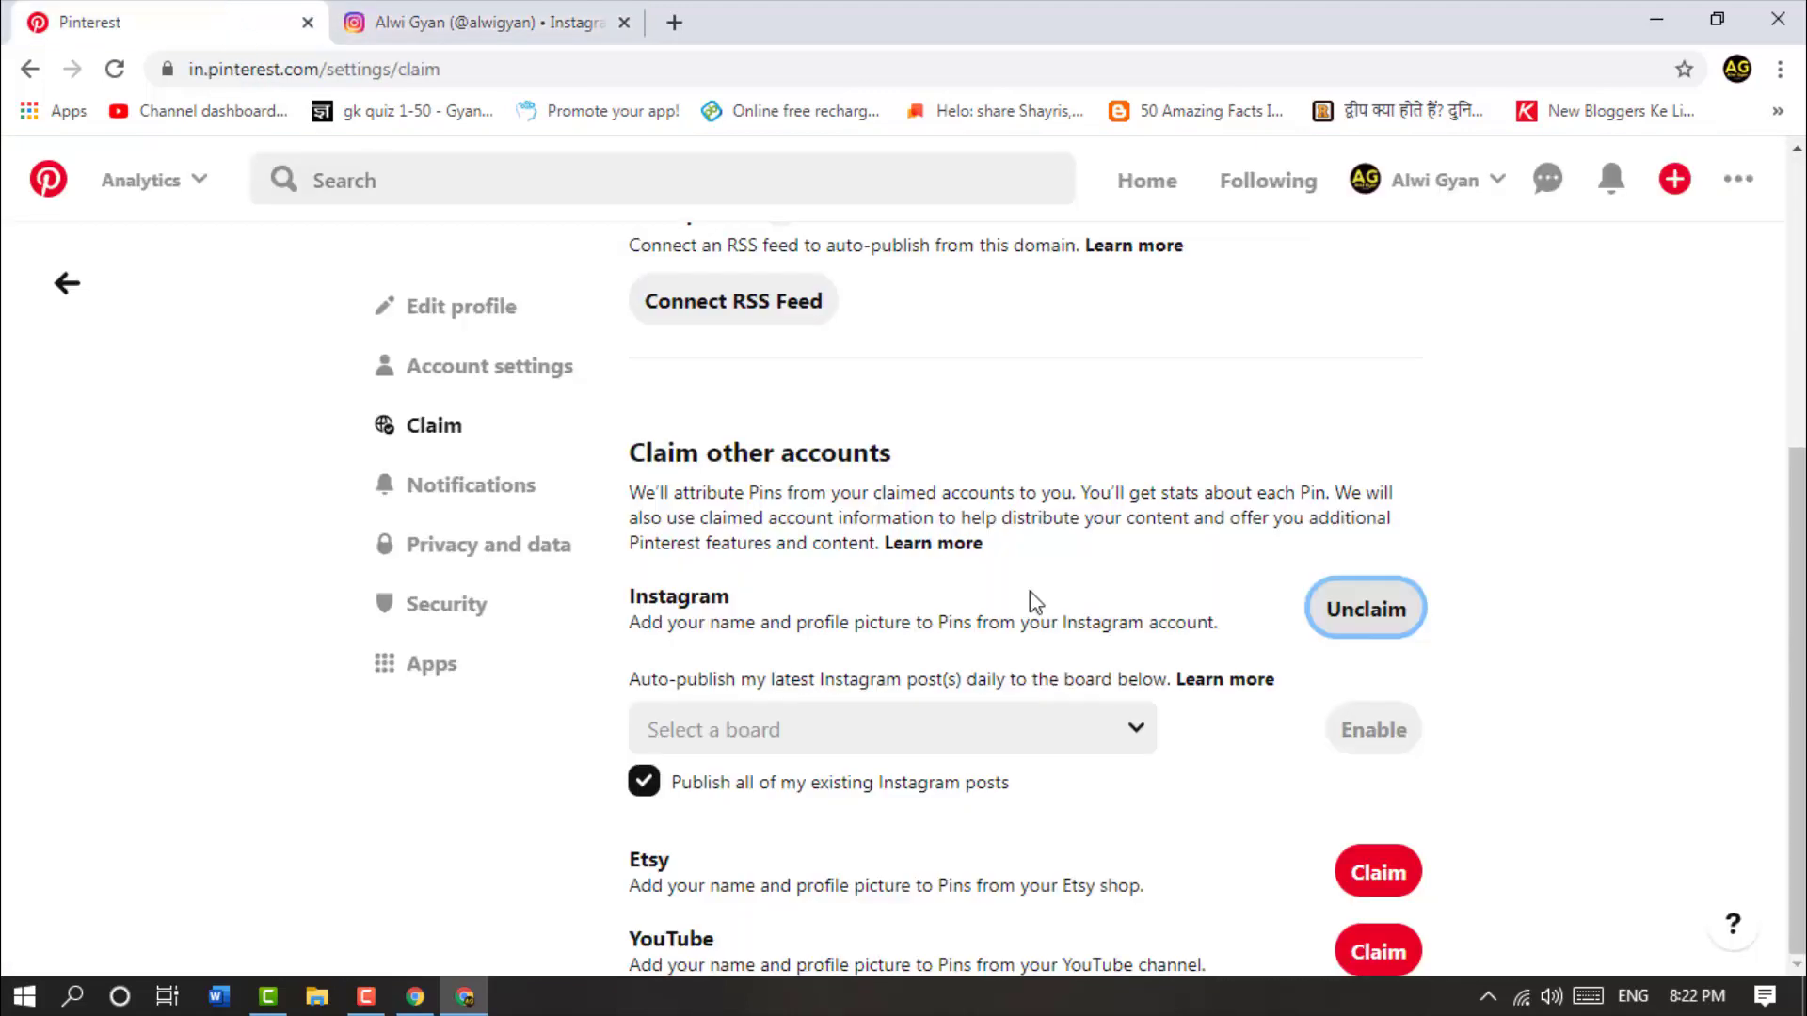
{"action": "double_click", "coordinate": [676, 622]}
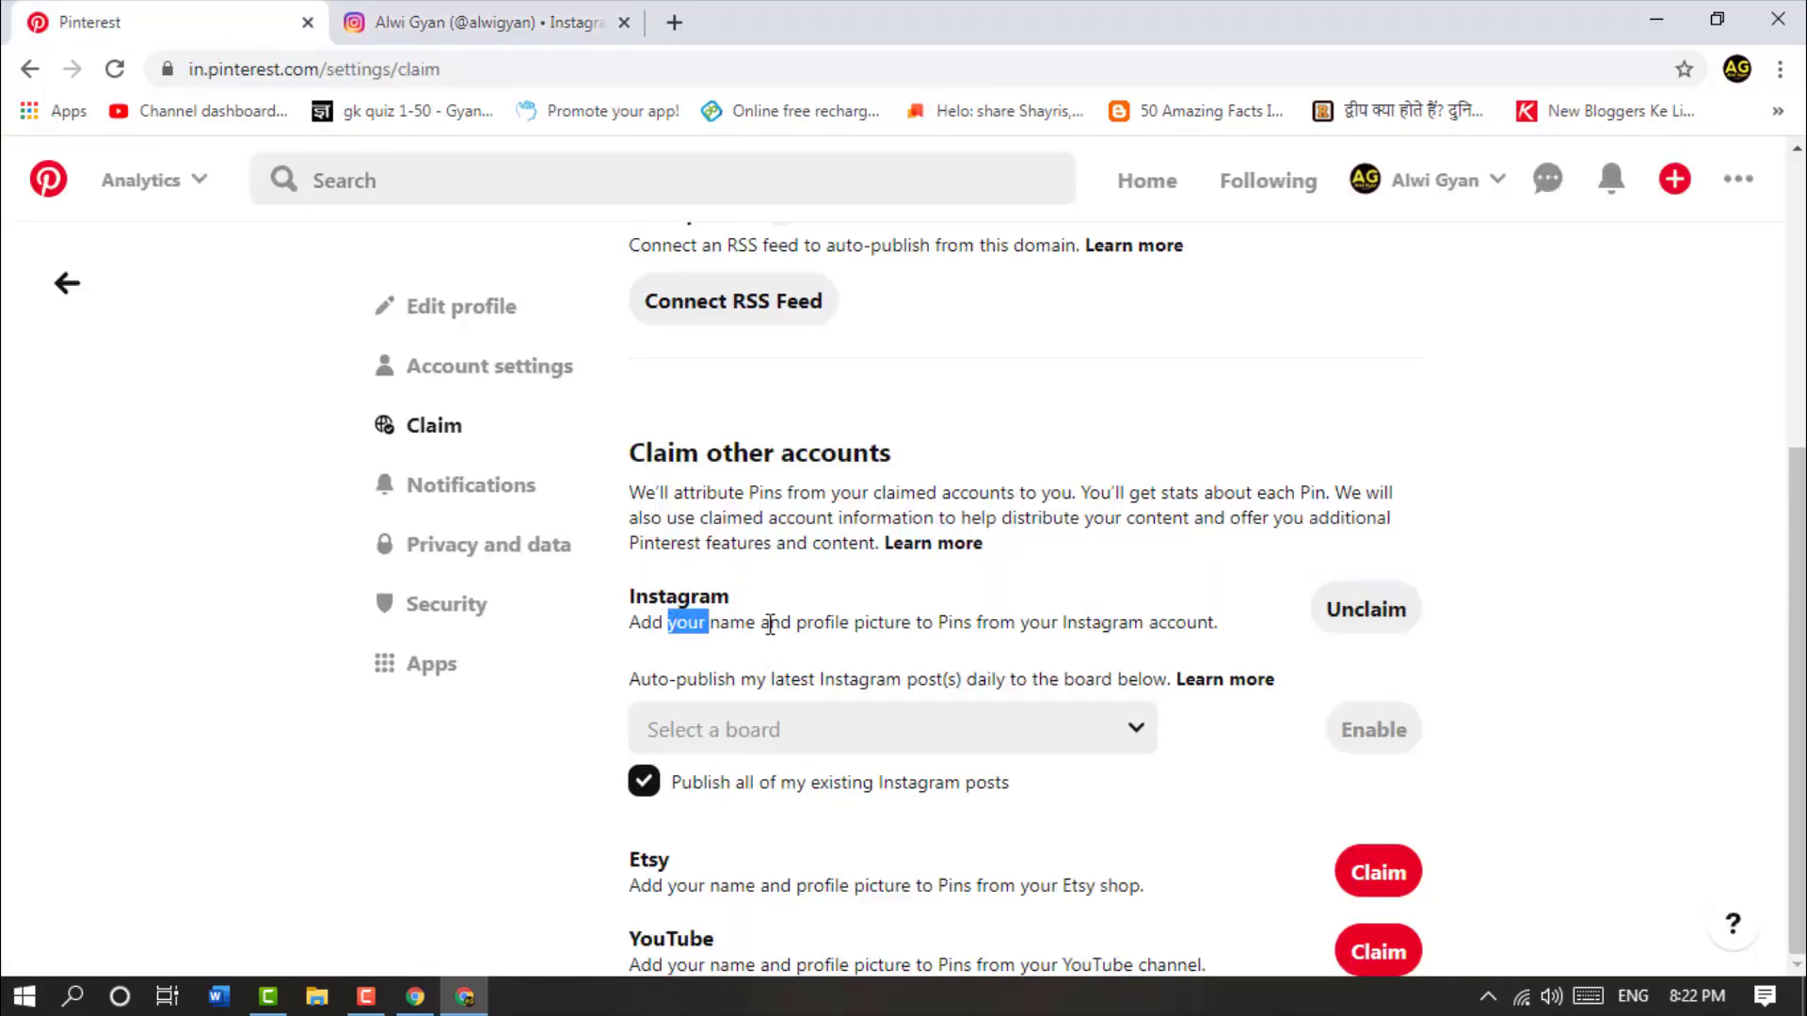
{"action": "left_click", "coordinate": [770, 624]}
{"action": "triple_click", "coordinate": [1157, 619]}
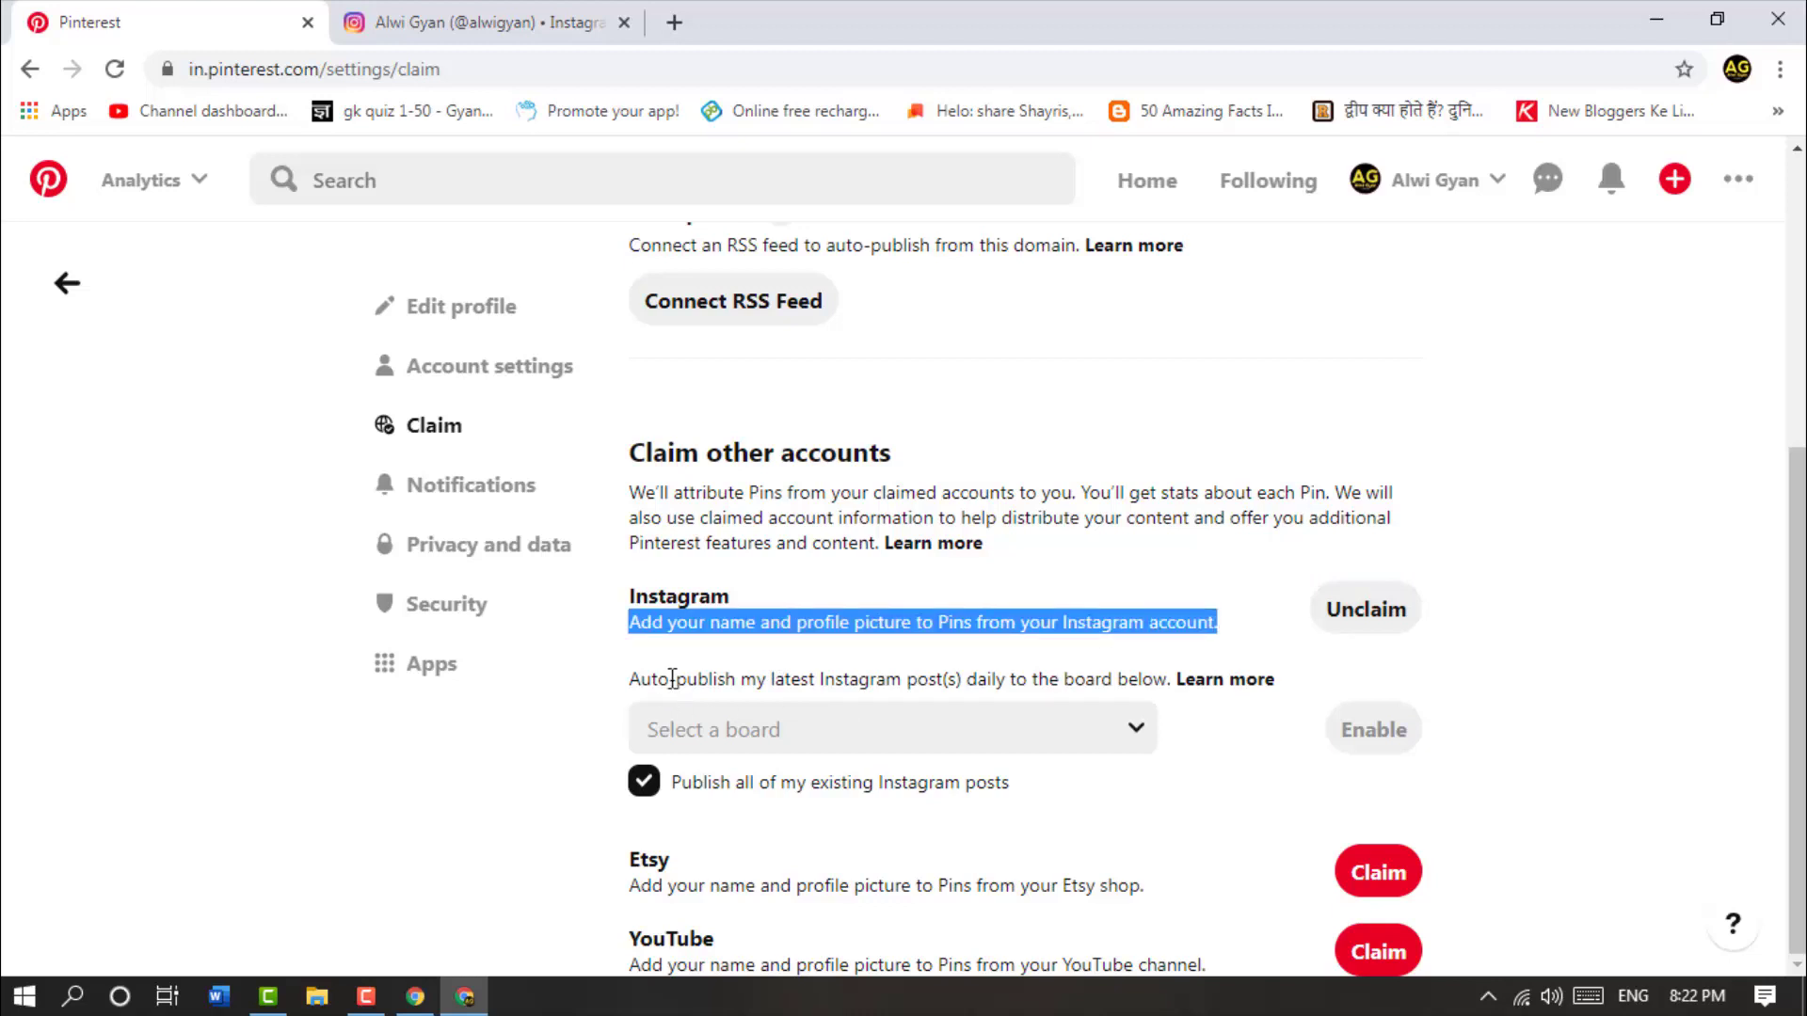
{"action": "double_click", "coordinate": [716, 688]}
{"action": "double_click", "coordinate": [824, 681]}
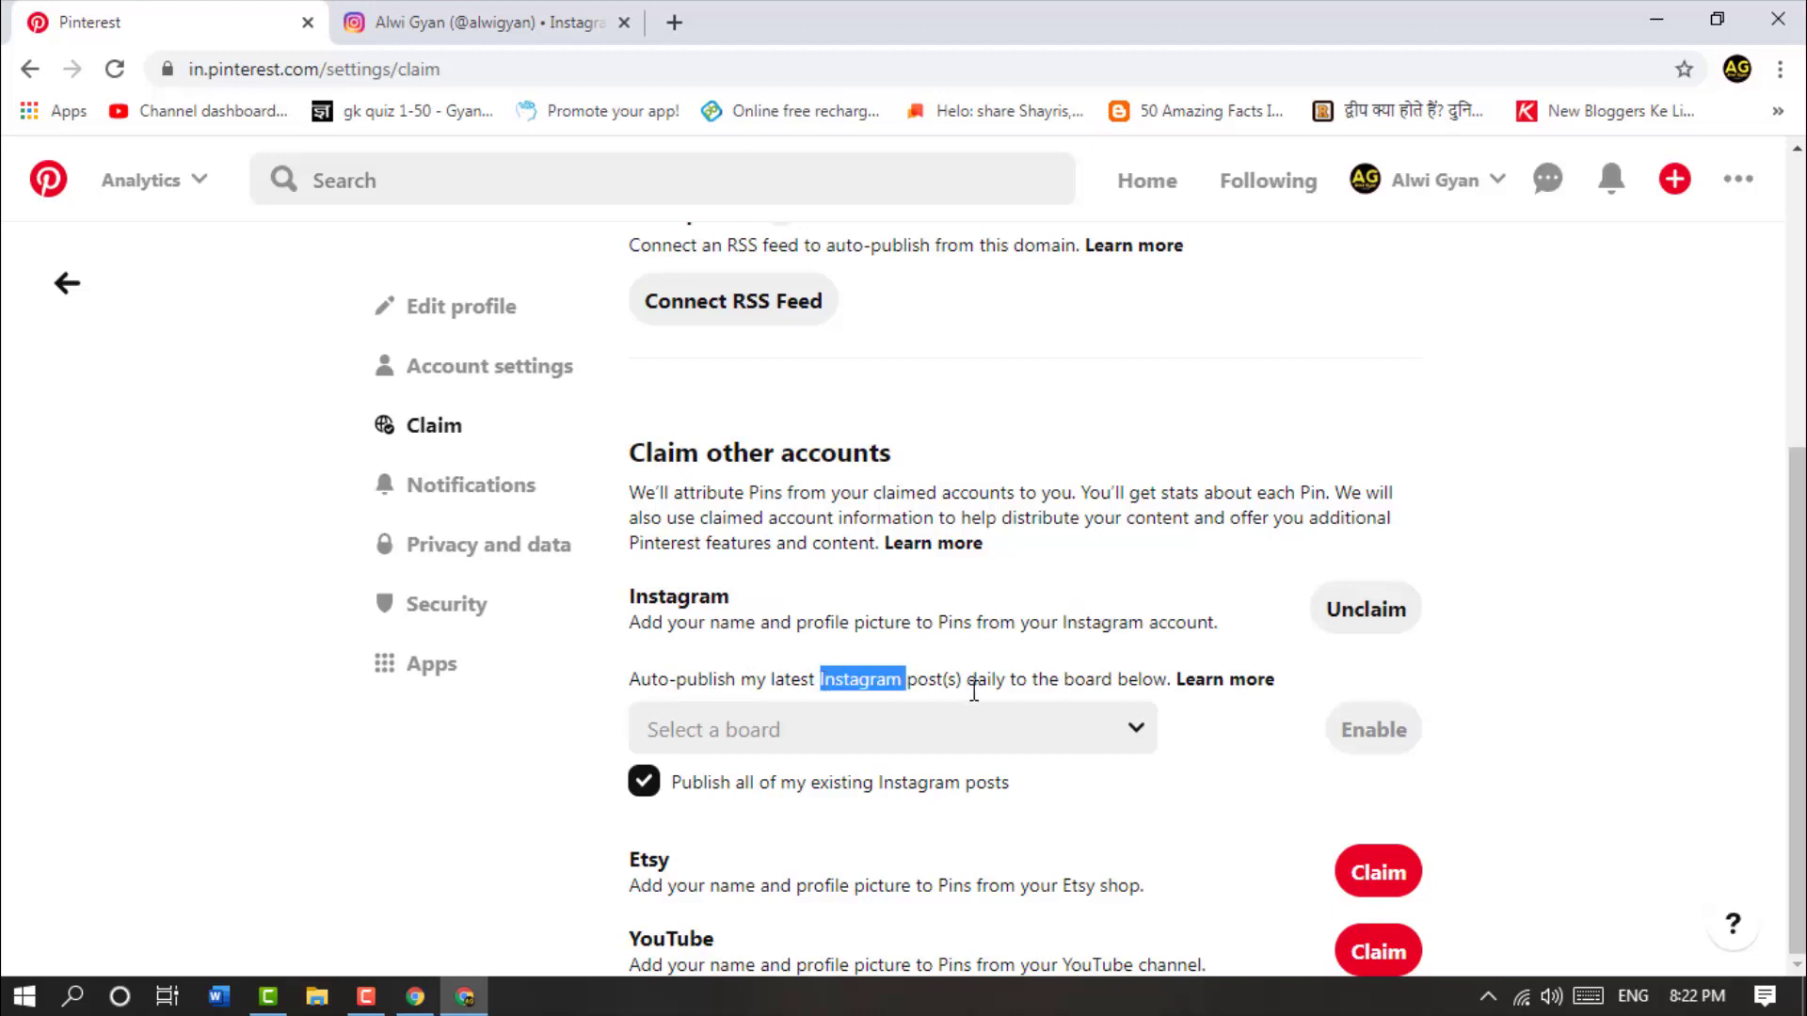
{"action": "left_click", "coordinate": [984, 688]}
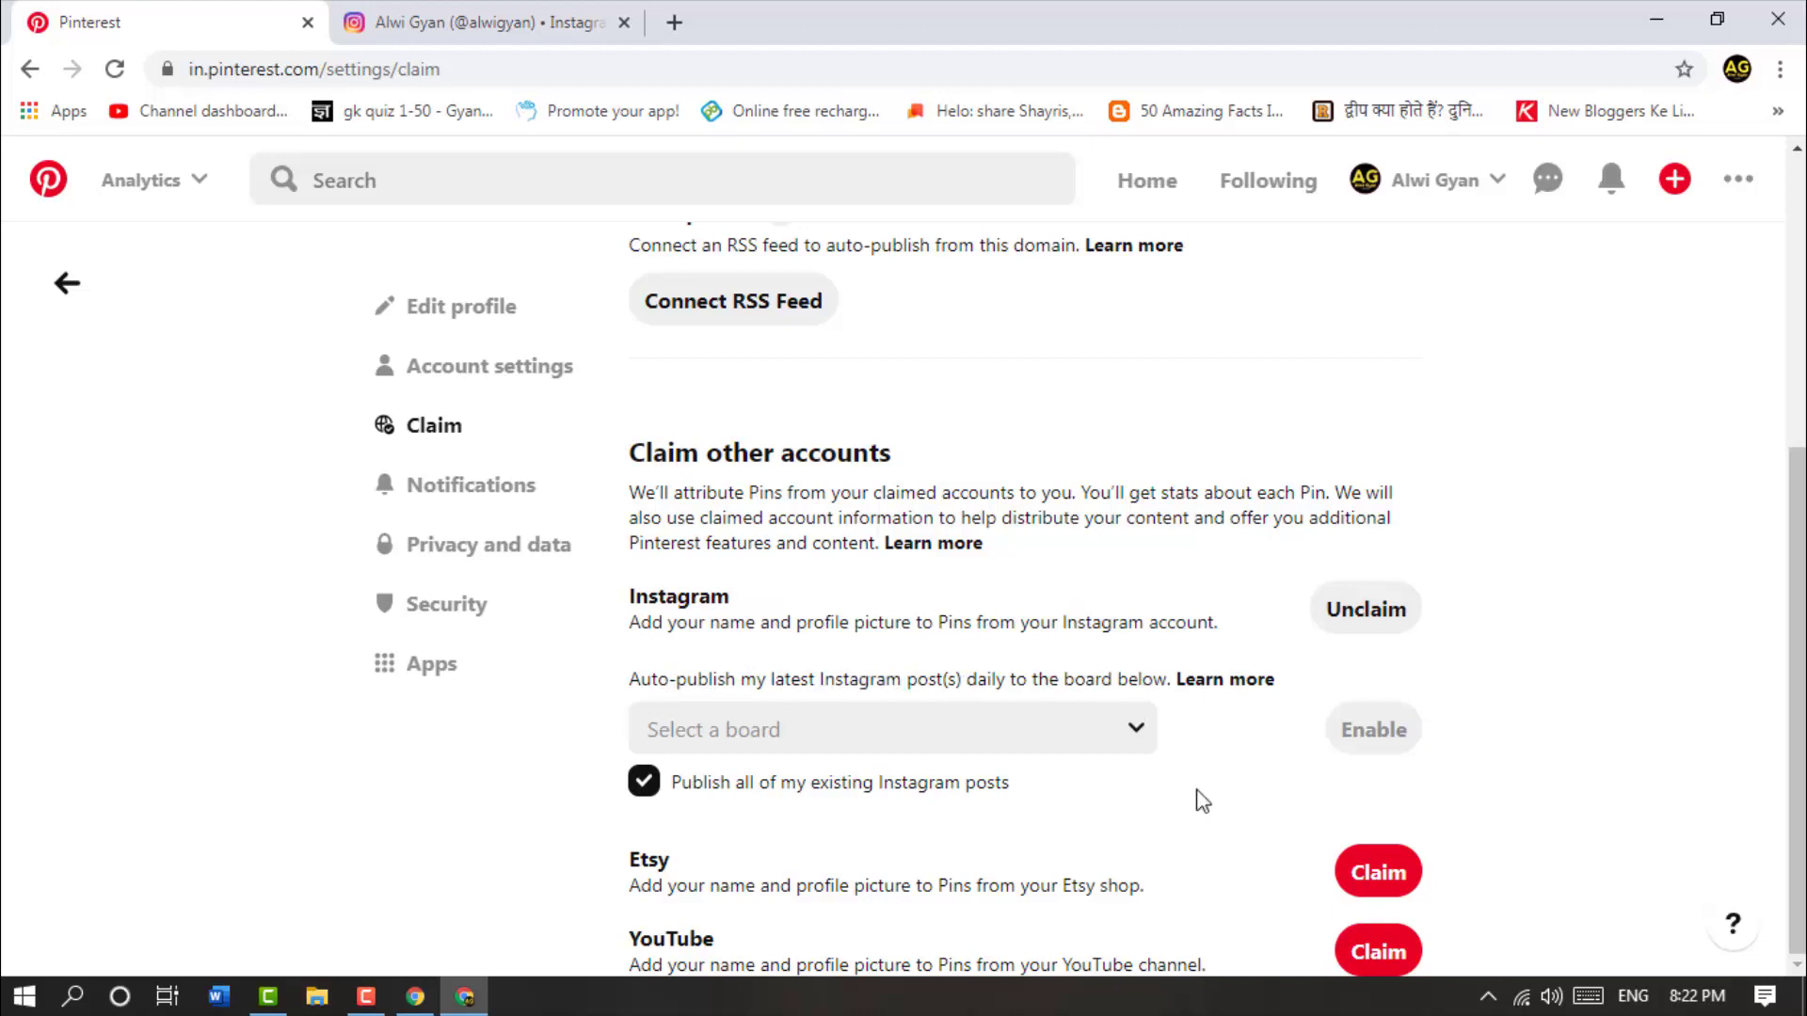
Create a non-secret board named "Daily Facts In Hindi" as the destination for the auto-published Instagram posts
{"action": "left_click", "coordinate": [1068, 744]}
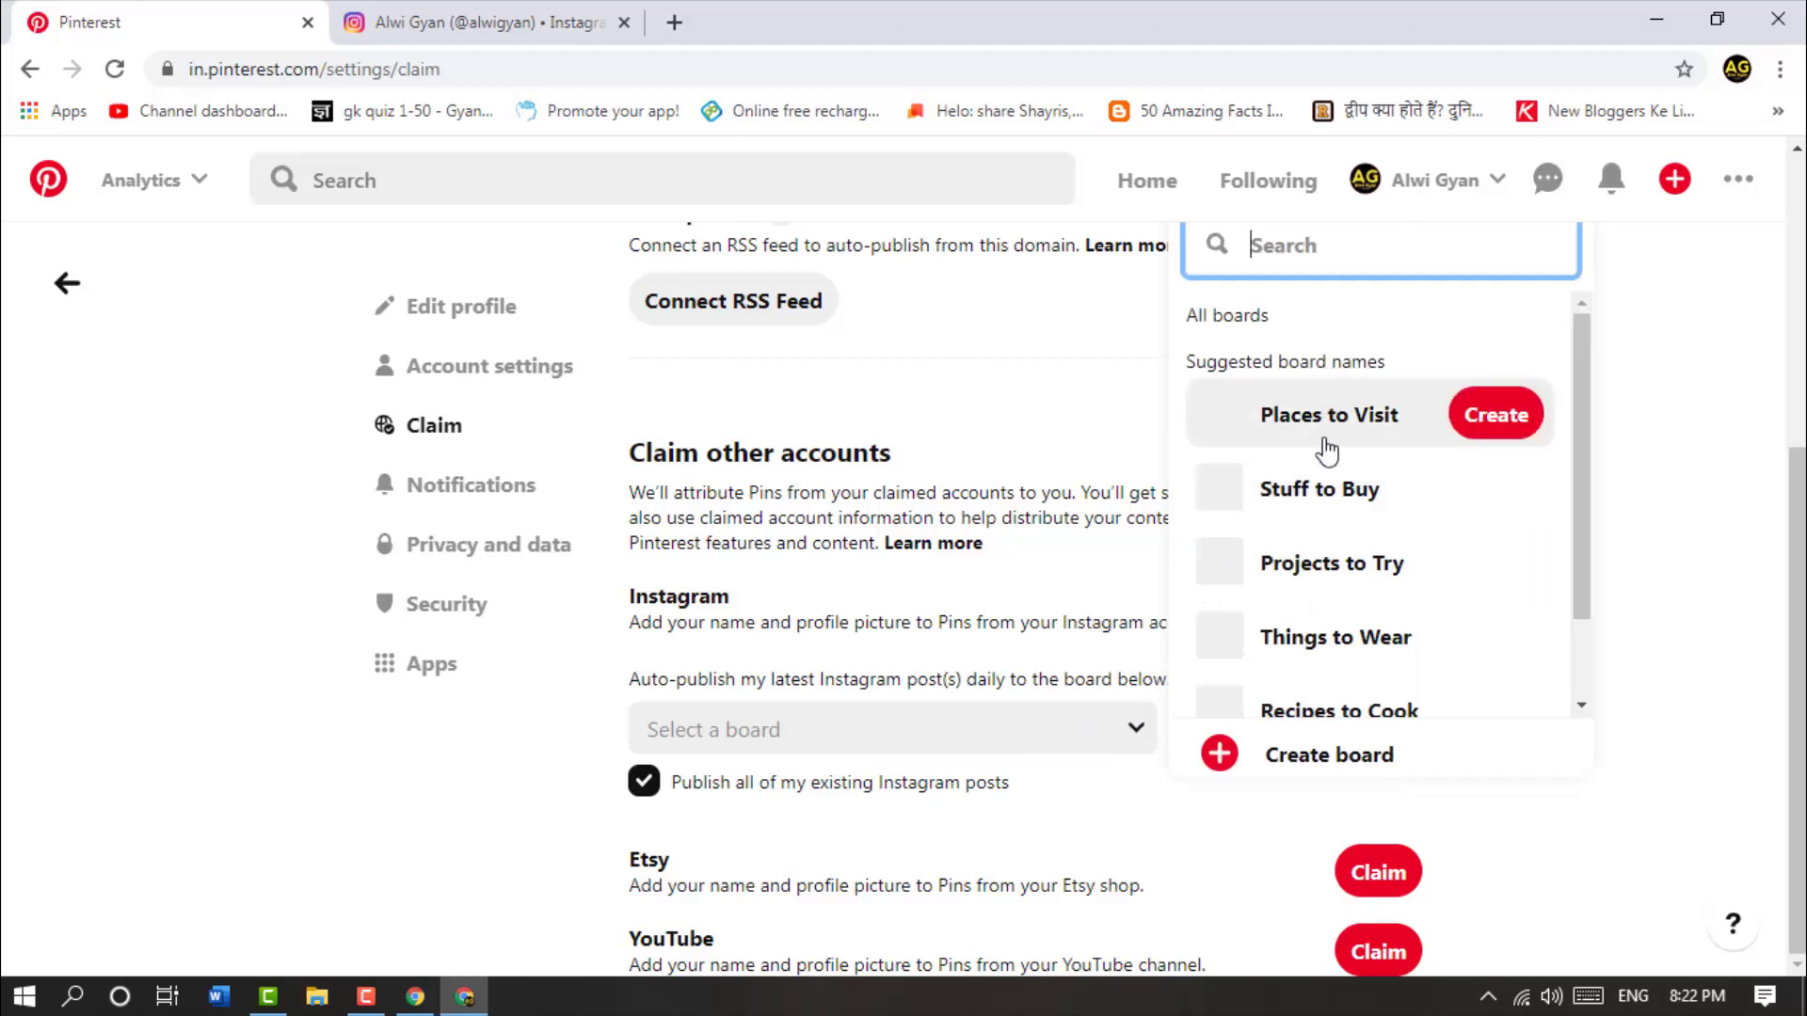
{"action": "scroll", "coordinate": [1326, 584], "scroll_direction": "down", "scroll_amount": 2}
{"action": "scroll", "coordinate": [1325, 632], "scroll_direction": "up", "scroll_amount": 2}
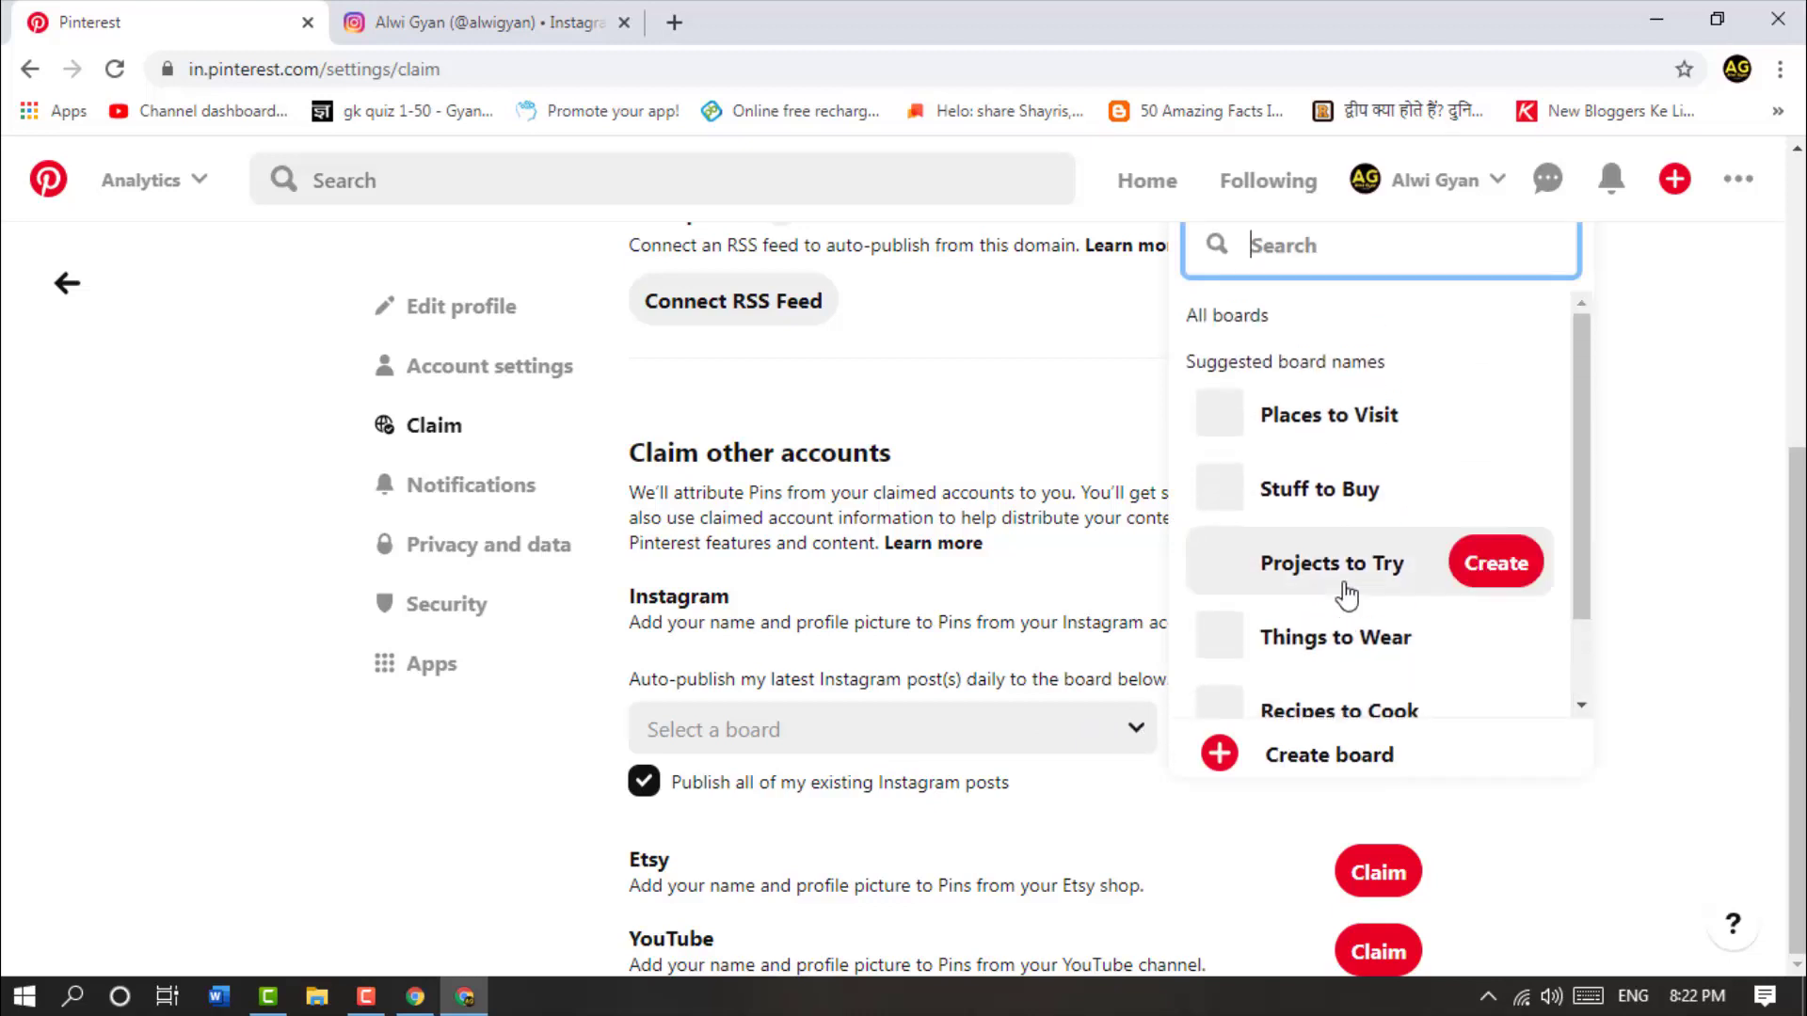
{"action": "left_click", "coordinate": [1328, 761]}
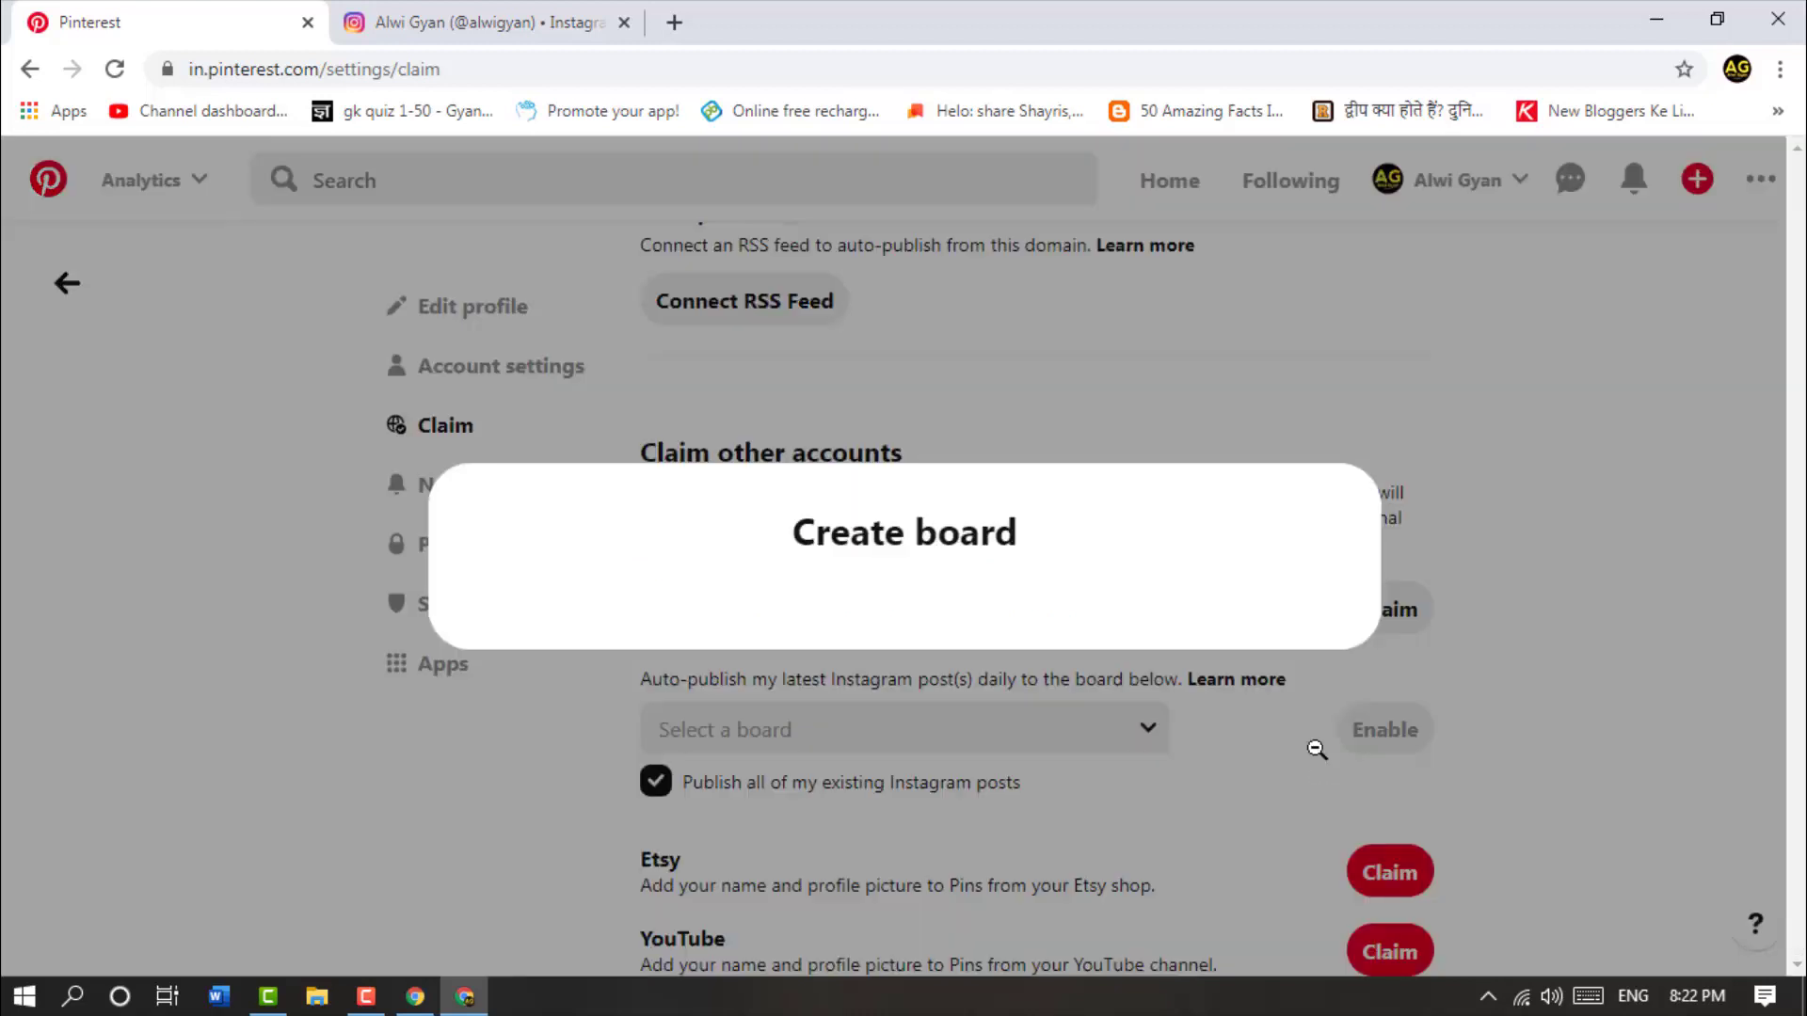
{"action": "left_click", "coordinate": [817, 544]}
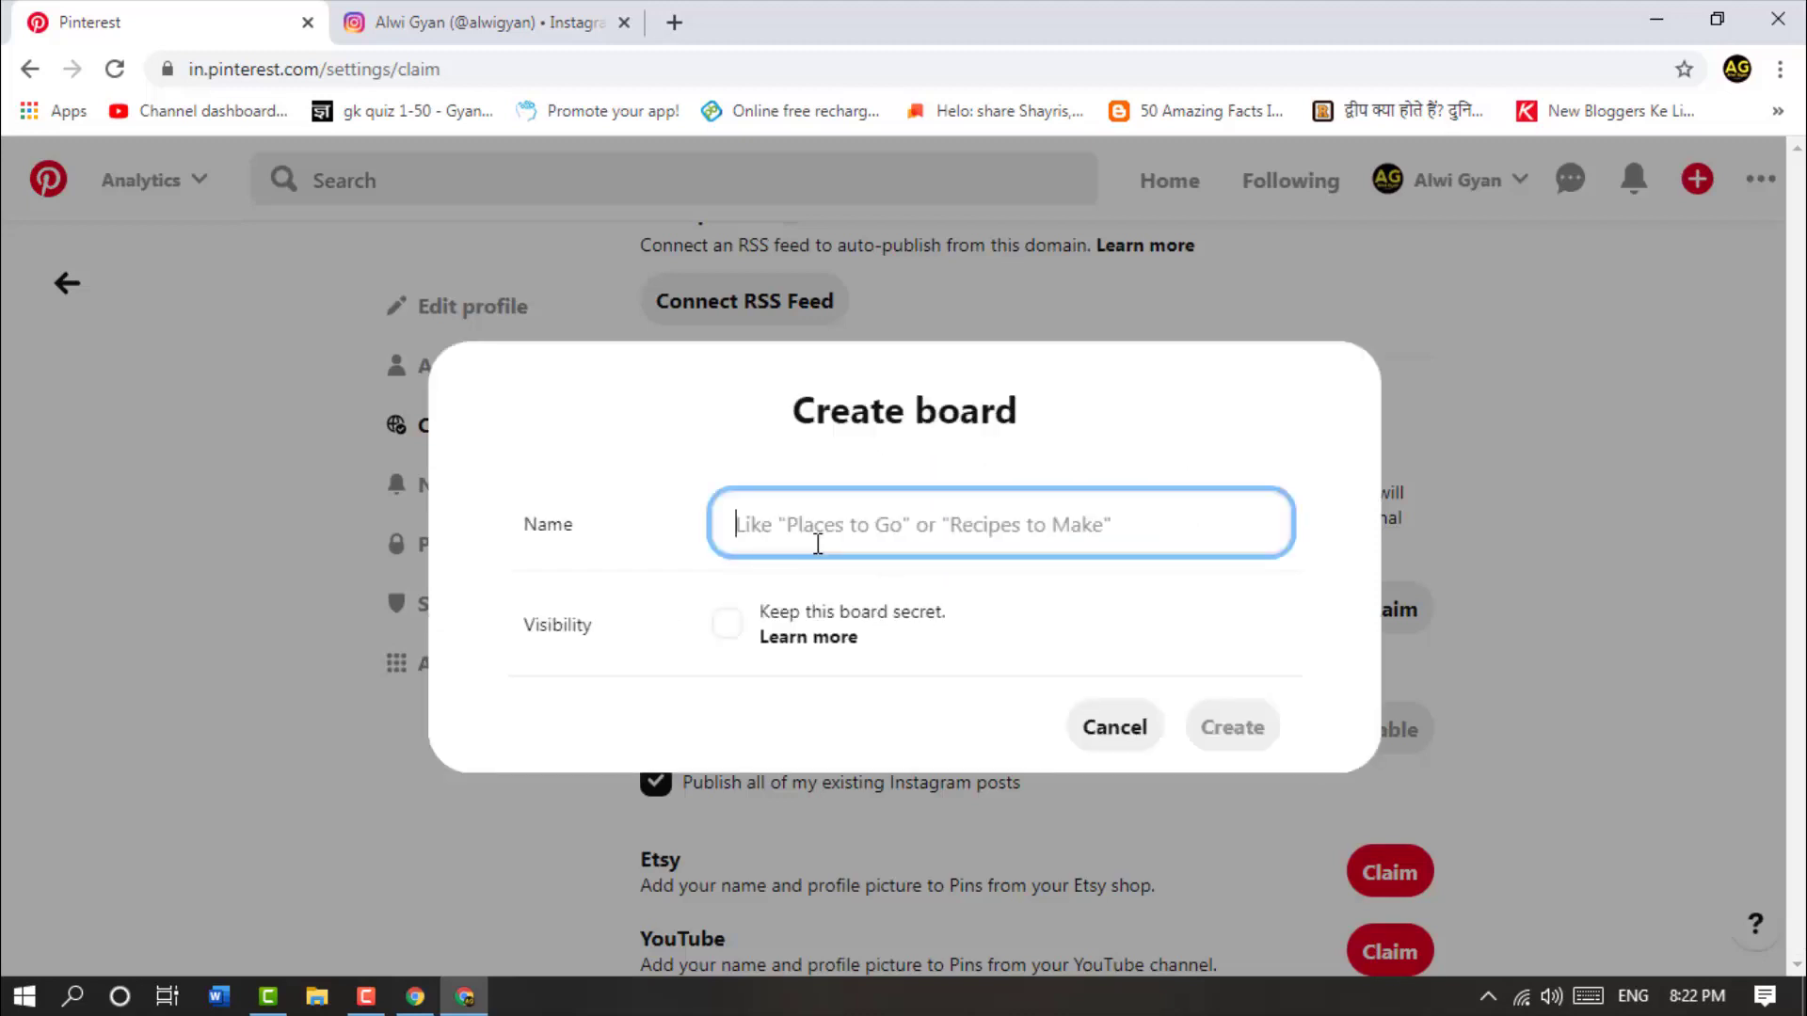
{"action": "type", "text": "F"}
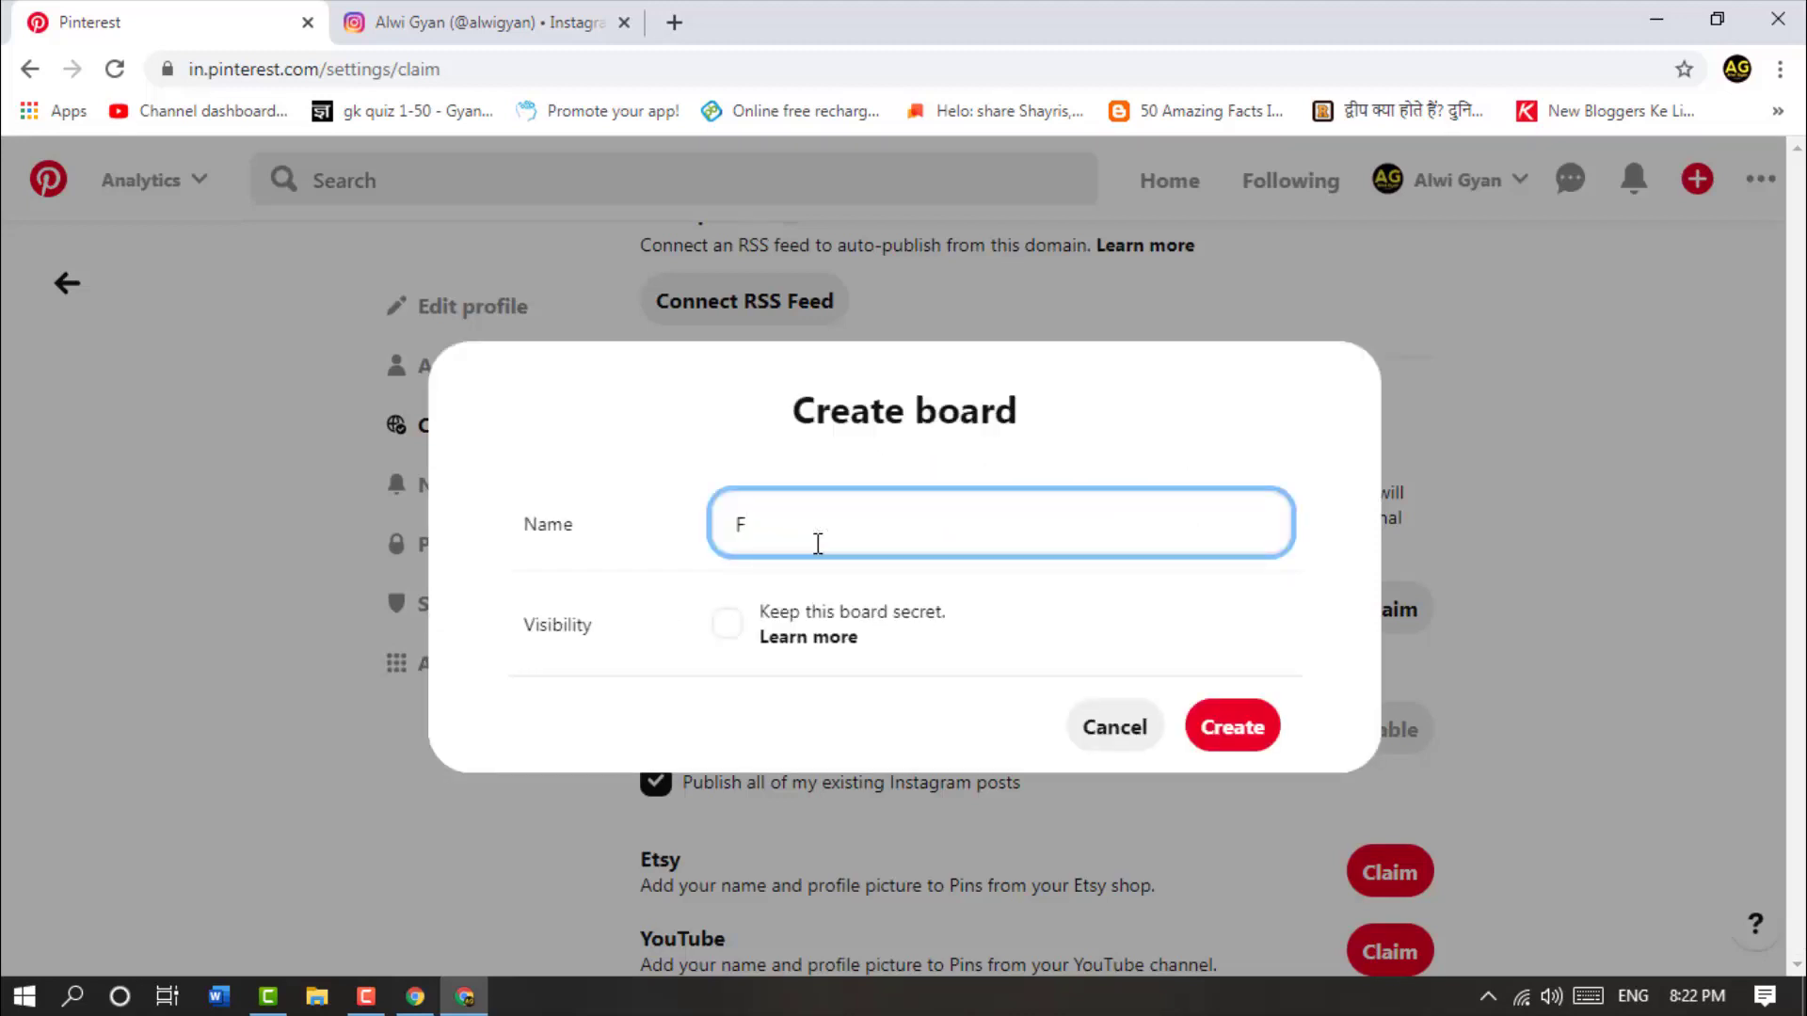
{"action": "key", "text": "BackSpace"}
{"action": "type", "text": "Daily Facts In H"}
{"action": "type", "text": "indi"}
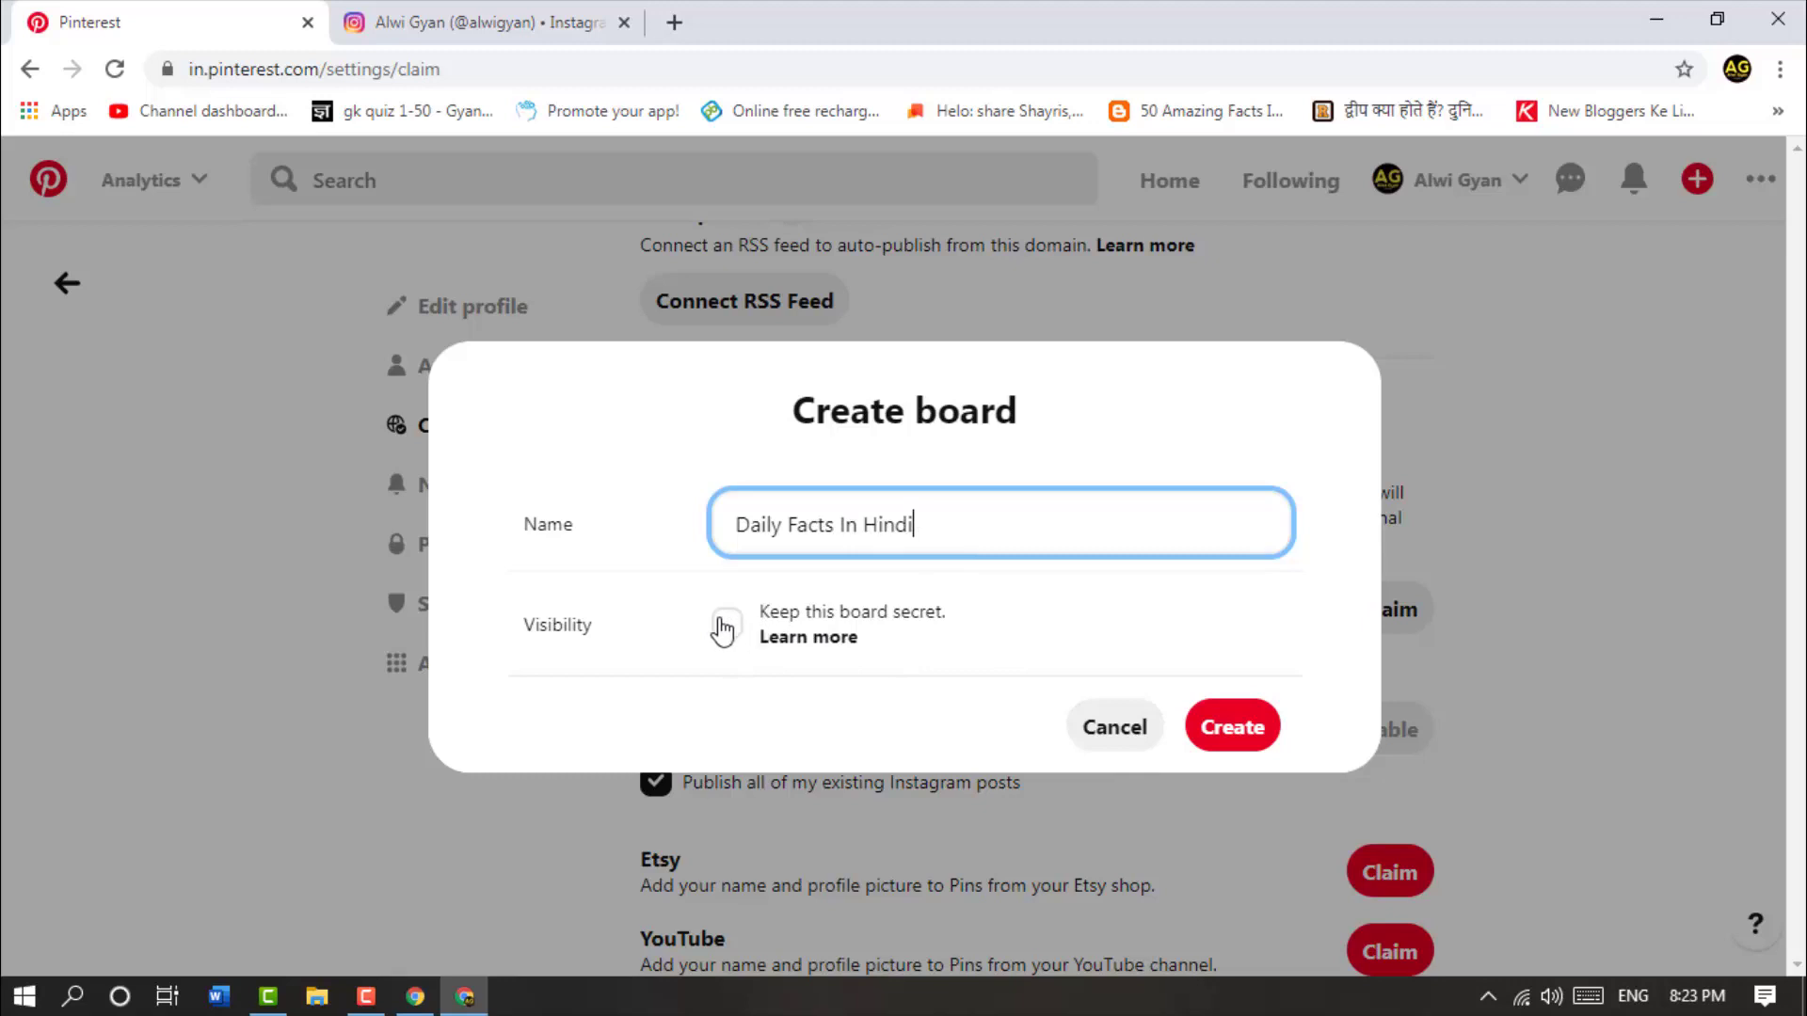
{"action": "left_click", "coordinate": [1214, 729]}
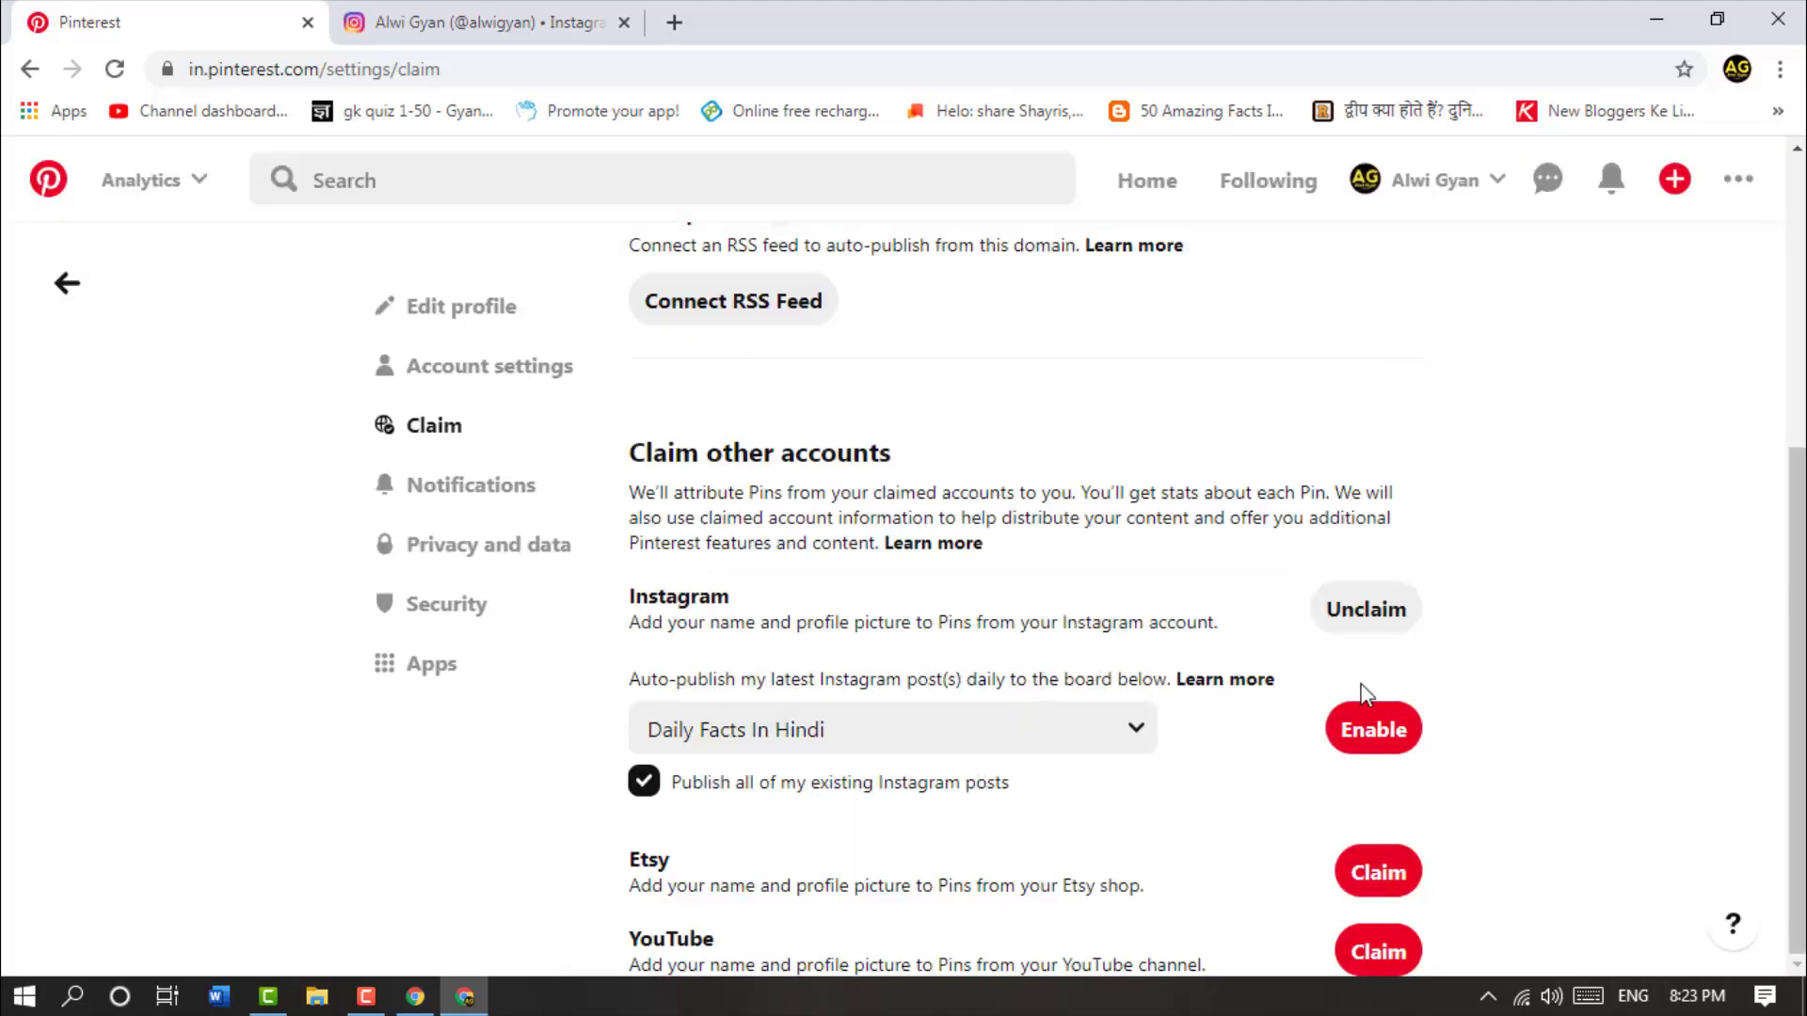
Review the option to publish all existing Instagram posts, and look over the posts on the Instagram profile
{"action": "triple_click", "coordinate": [839, 782]}
{"action": "double_click", "coordinate": [896, 783]}
{"action": "left_click", "coordinate": [1057, 794]}
{"action": "left_click", "coordinate": [396, 14]}
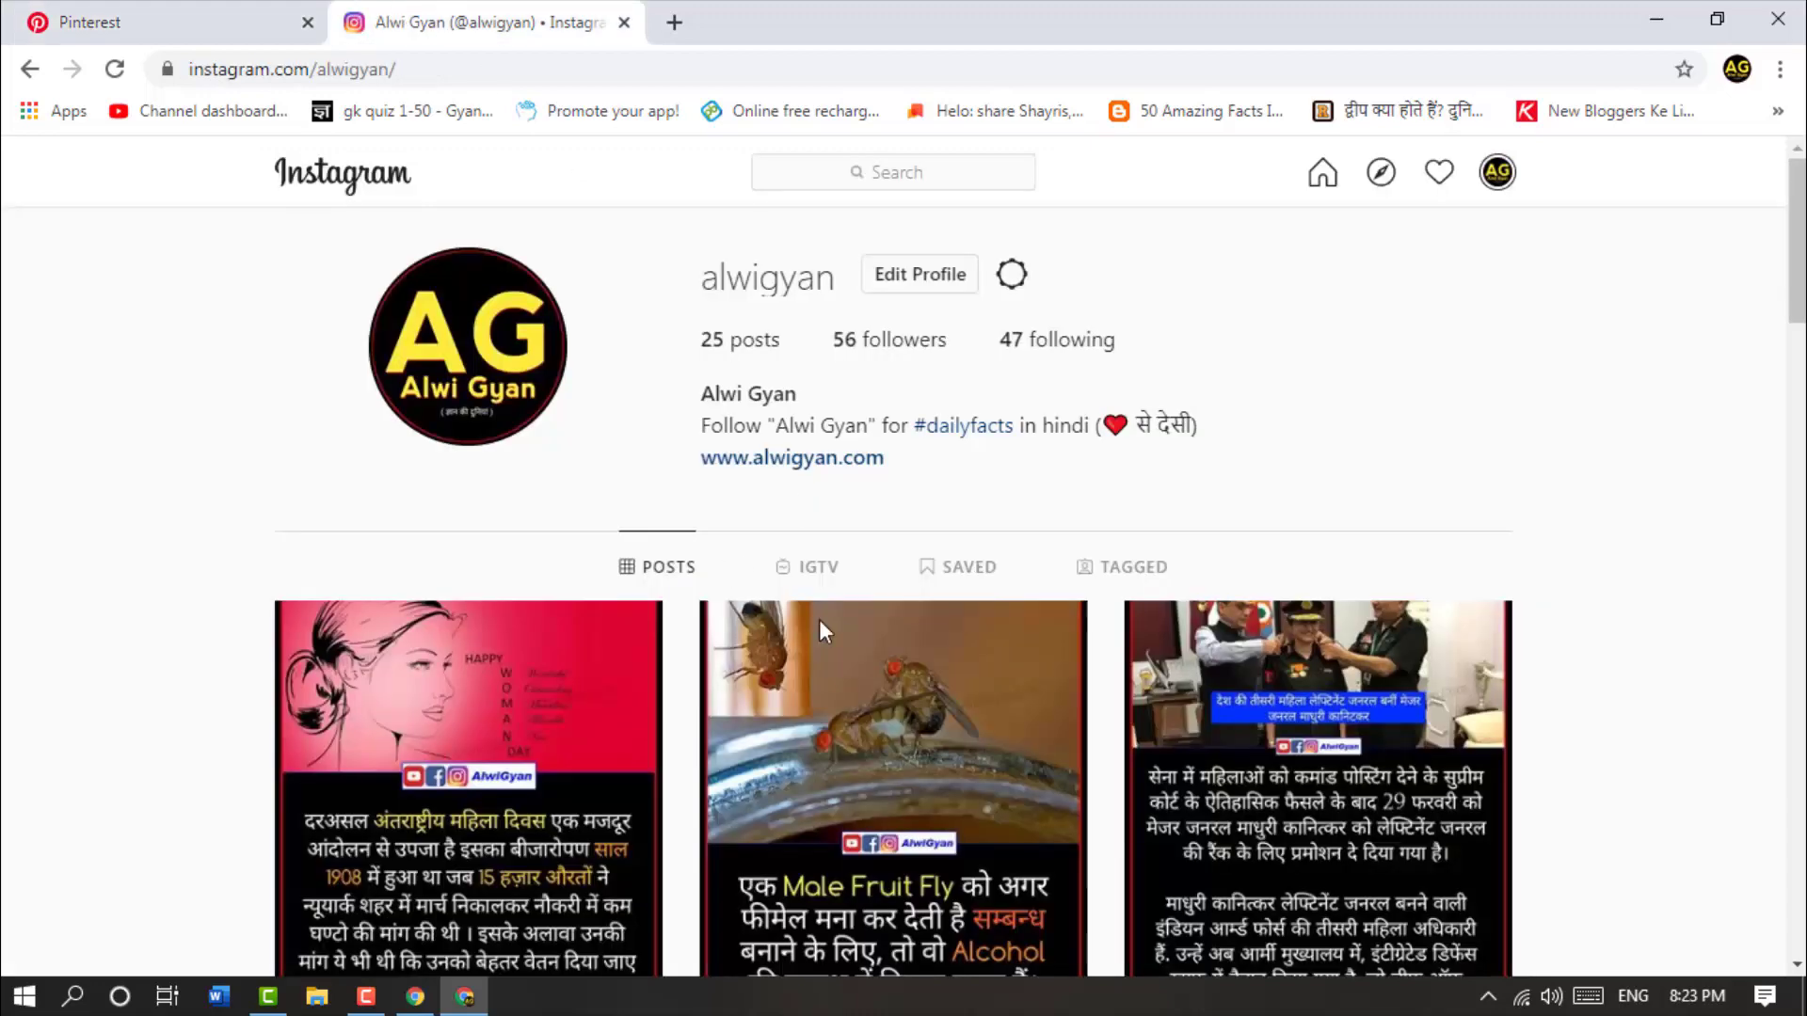
{"action": "scroll", "coordinate": [819, 619], "scroll_direction": "down", "scroll_amount": 5}
{"action": "scroll", "coordinate": [819, 619], "scroll_direction": "up", "scroll_amount": 5}
Return to Pinterest's Claim settings and enable daily auto-publishing of Instagram posts to the Daily Facts In Hindi board, keeping existing posts included
{"action": "left_click", "coordinate": [188, 19]}
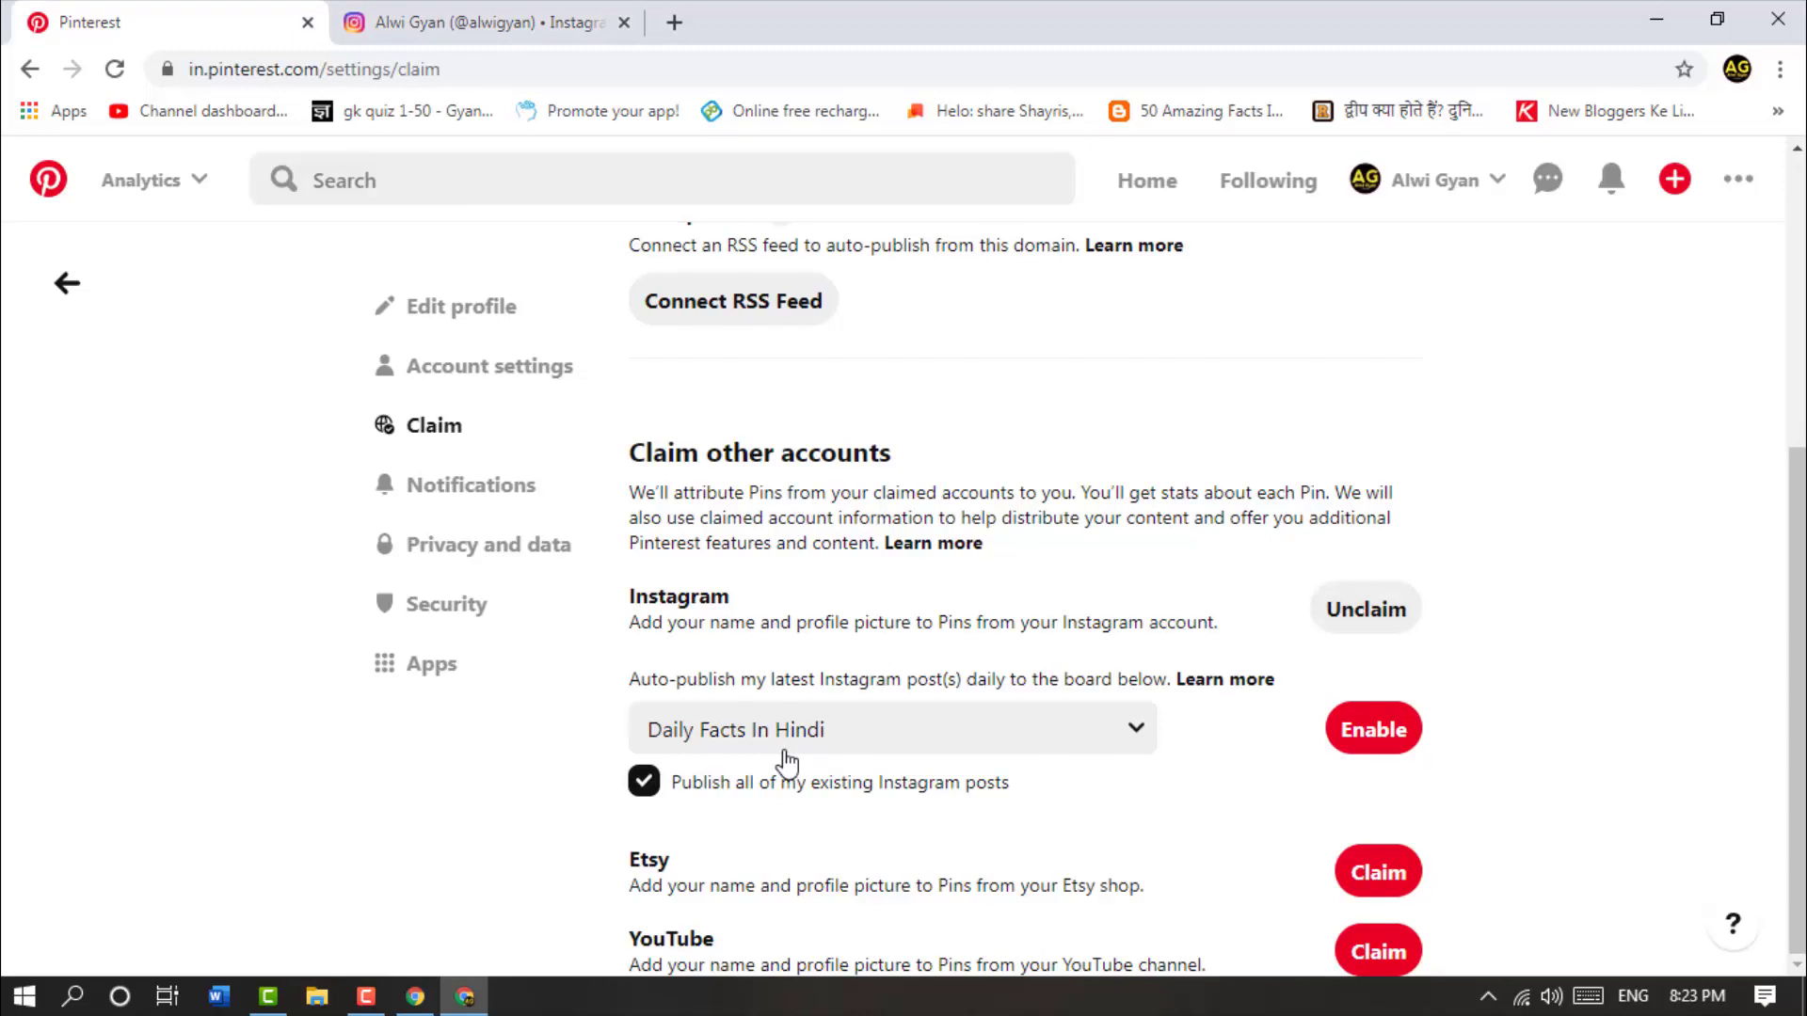
{"action": "left_click", "coordinate": [1385, 738]}
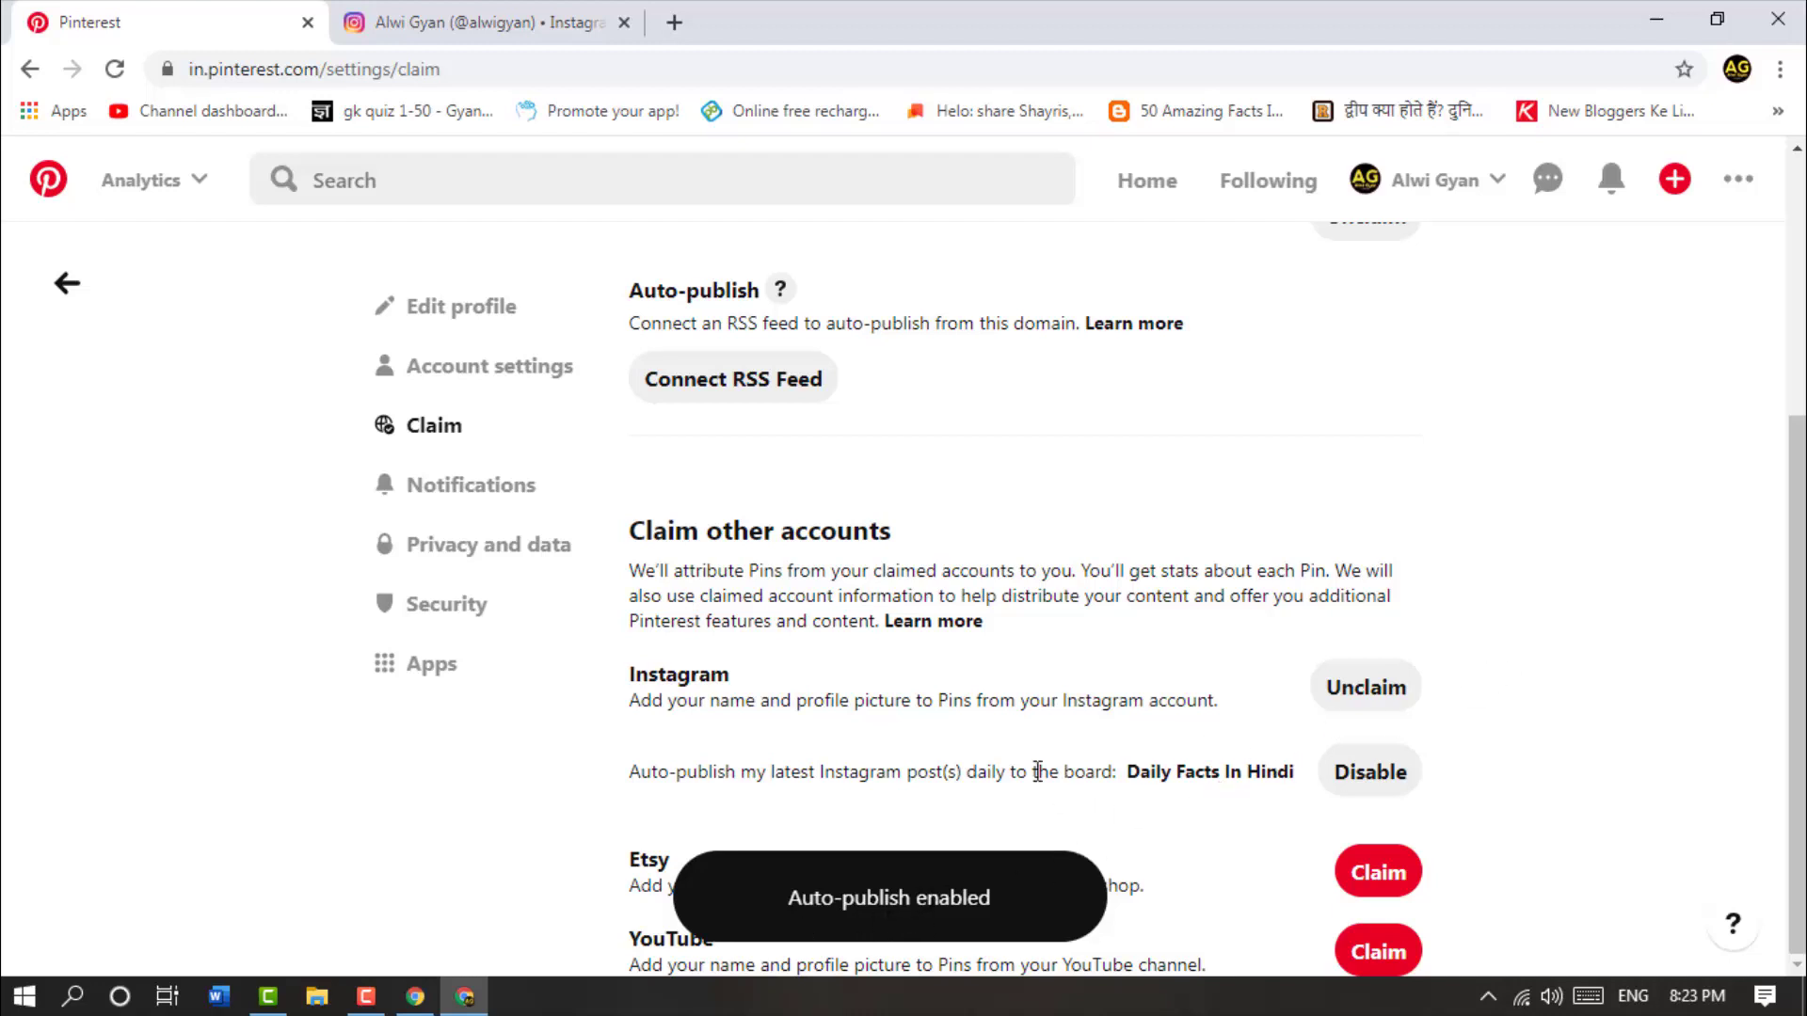
Check the posts on the Instagram profile against the auto-publish setting in Pinterest's Claim settings
{"action": "left_click", "coordinate": [550, 25]}
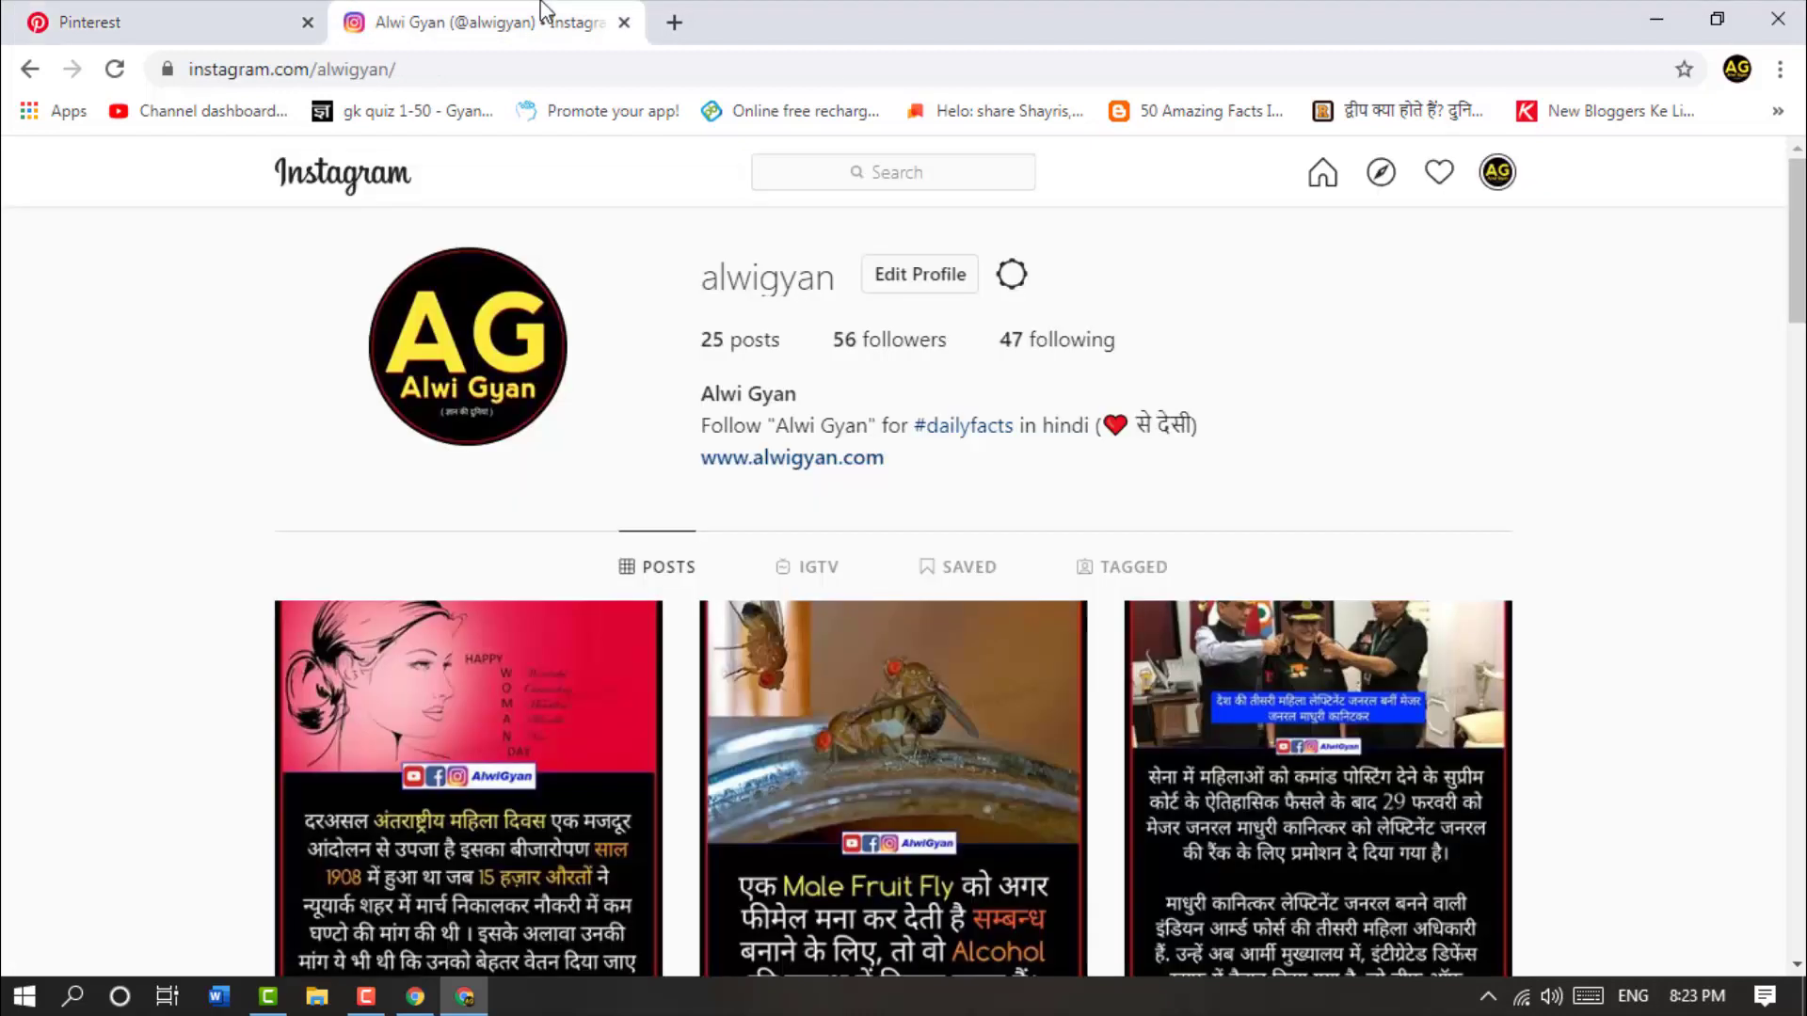
{"action": "scroll", "coordinate": [704, 610], "scroll_direction": "down", "scroll_amount": 10}
{"action": "scroll", "coordinate": [704, 610], "scroll_direction": "up", "scroll_amount": 10}
{"action": "left_click", "coordinate": [169, 22]}
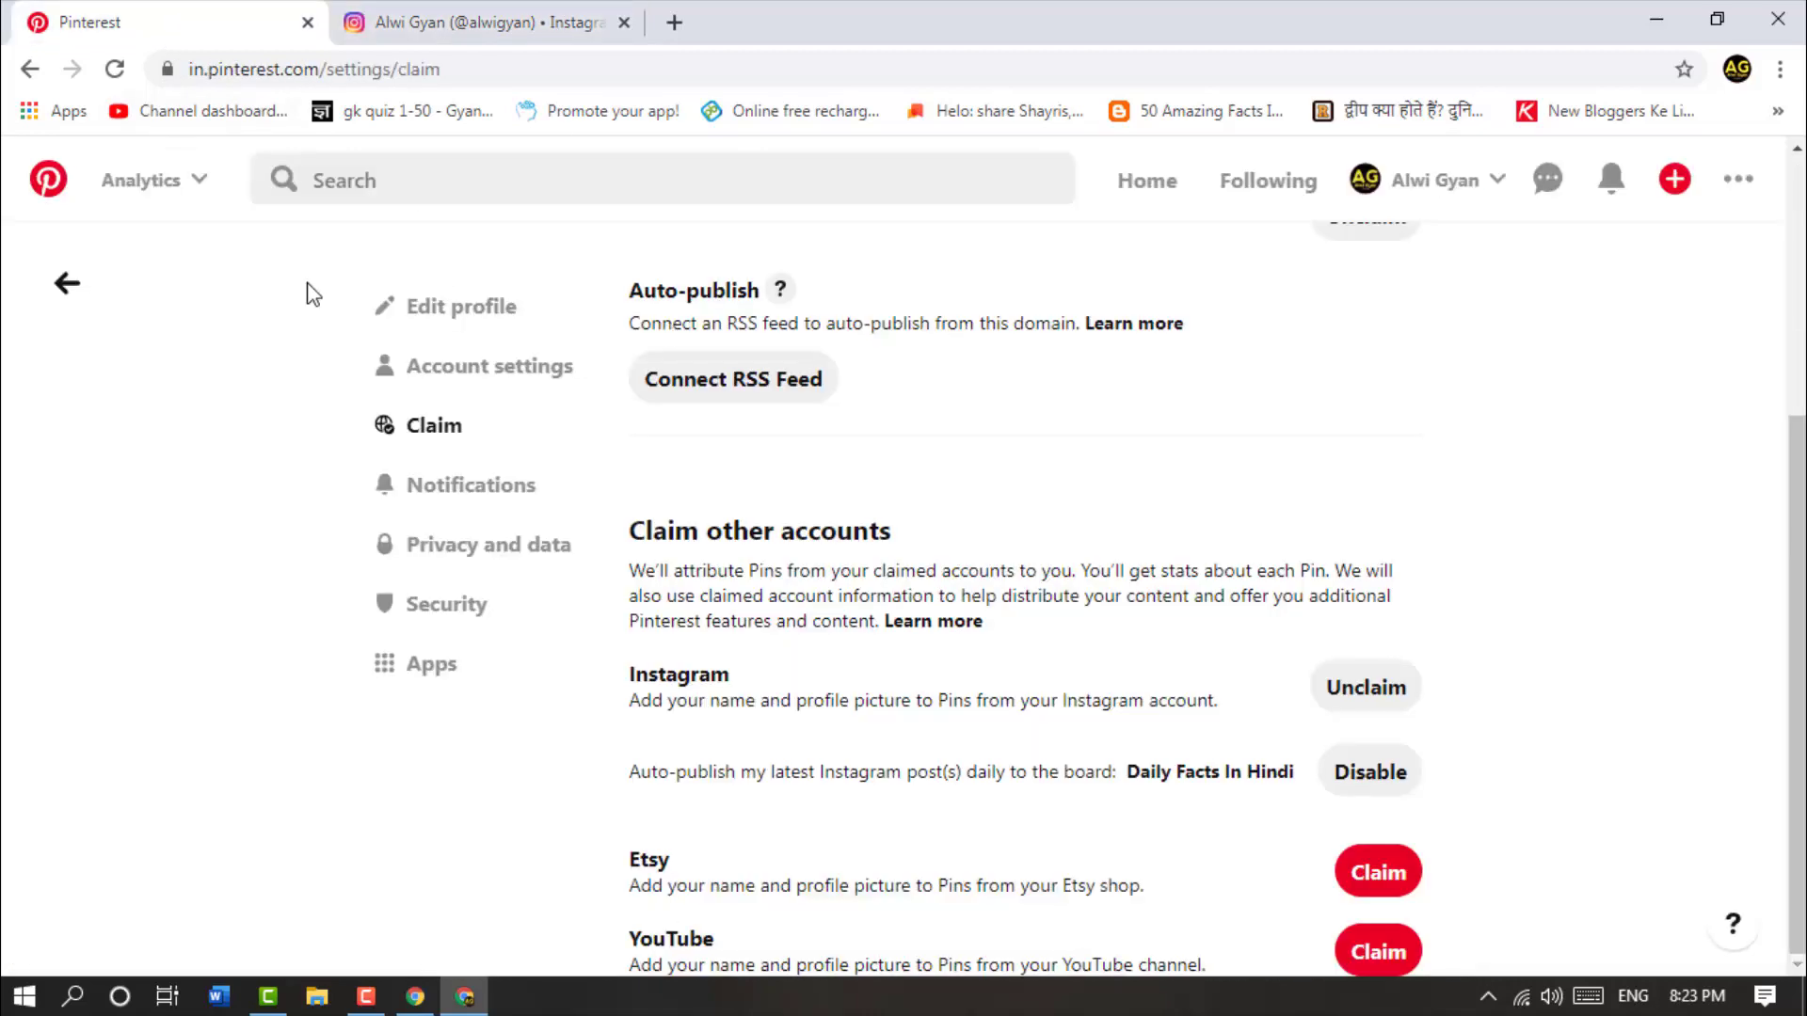
{"action": "left_click", "coordinate": [391, 19]}
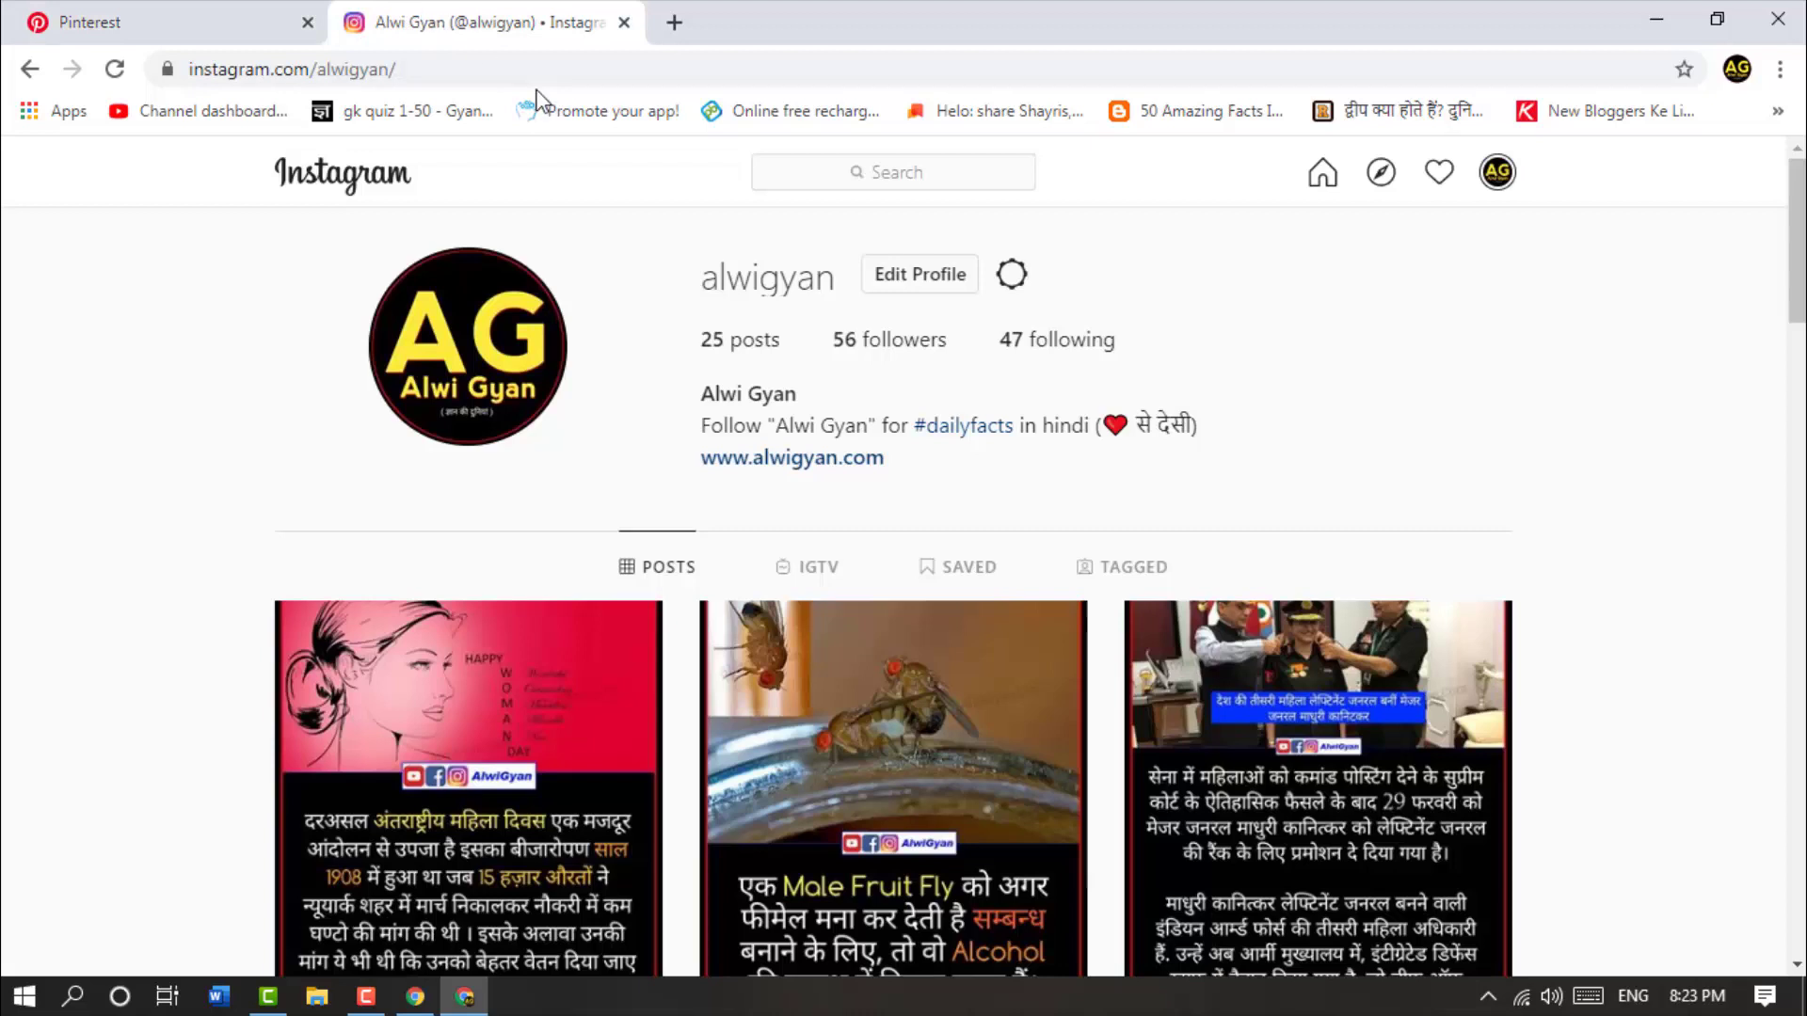
{"action": "left_click", "coordinate": [178, 15]}
{"action": "left_click", "coordinate": [511, 11]}
{"action": "left_click", "coordinate": [80, 21]}
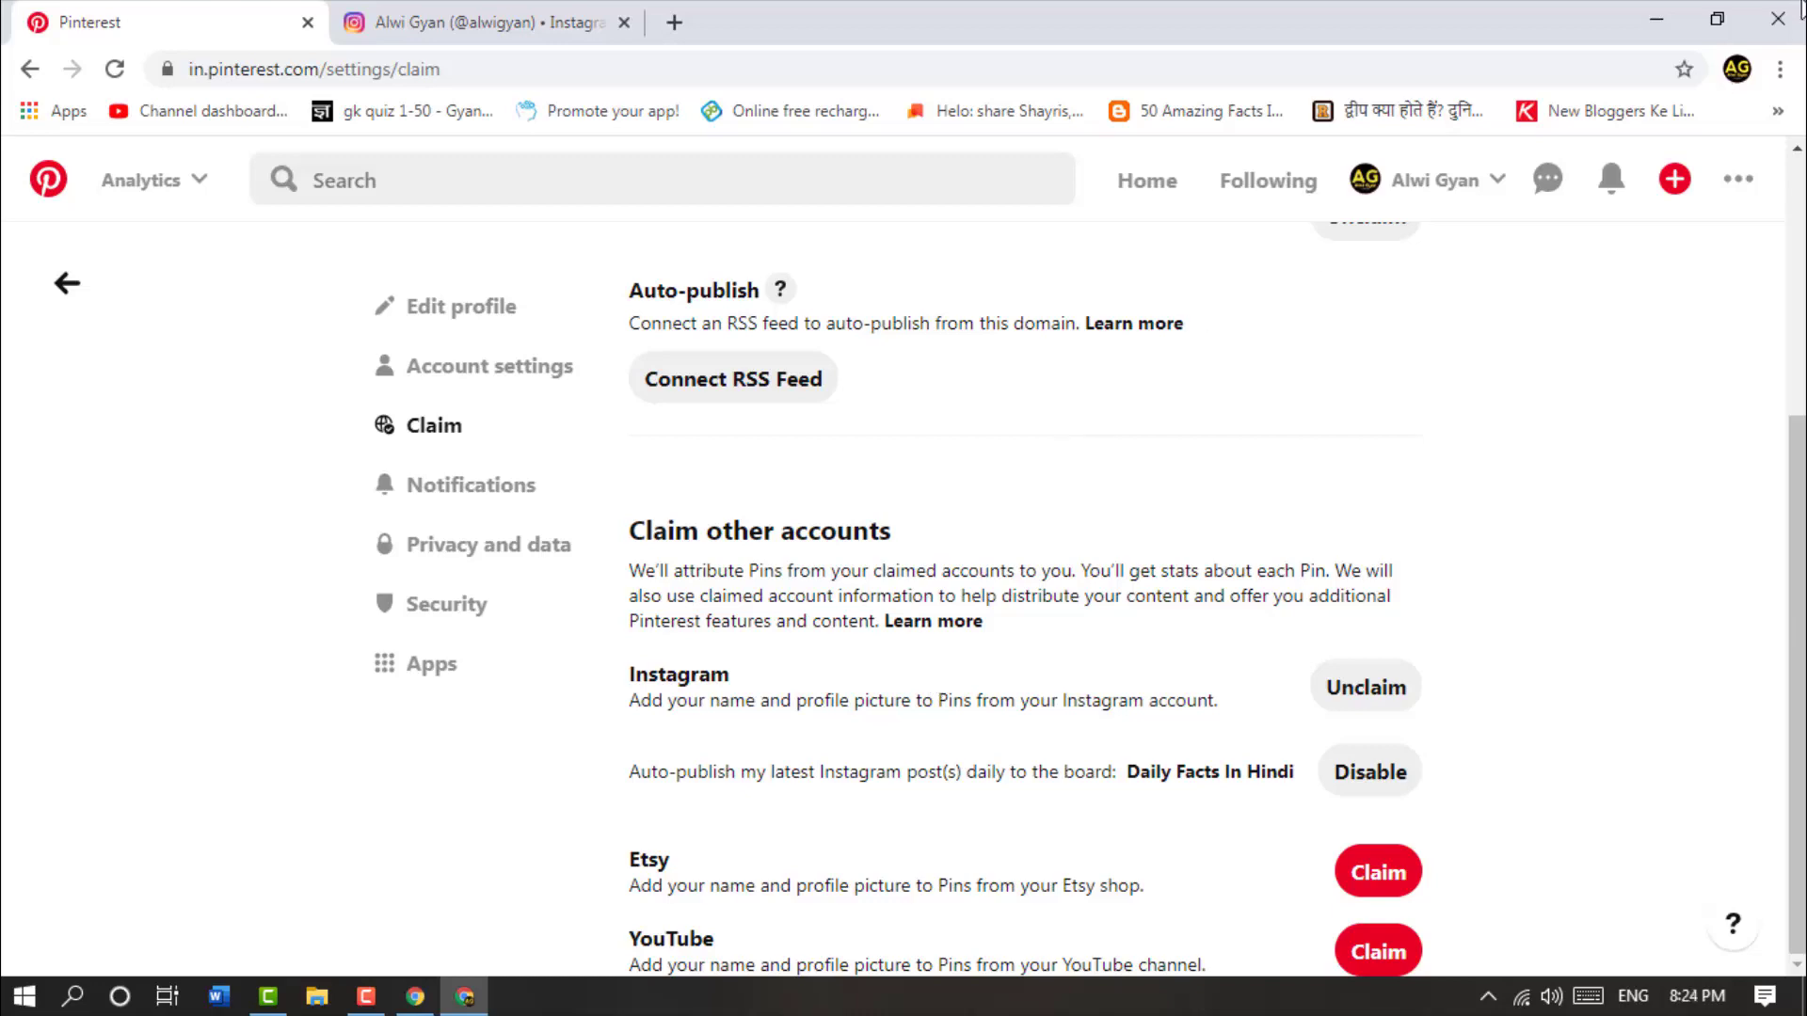
Minimize the browser window to show the desktop
{"action": "left_click", "coordinate": [1717, 19]}
{"action": "left_click", "coordinate": [1655, 17]}
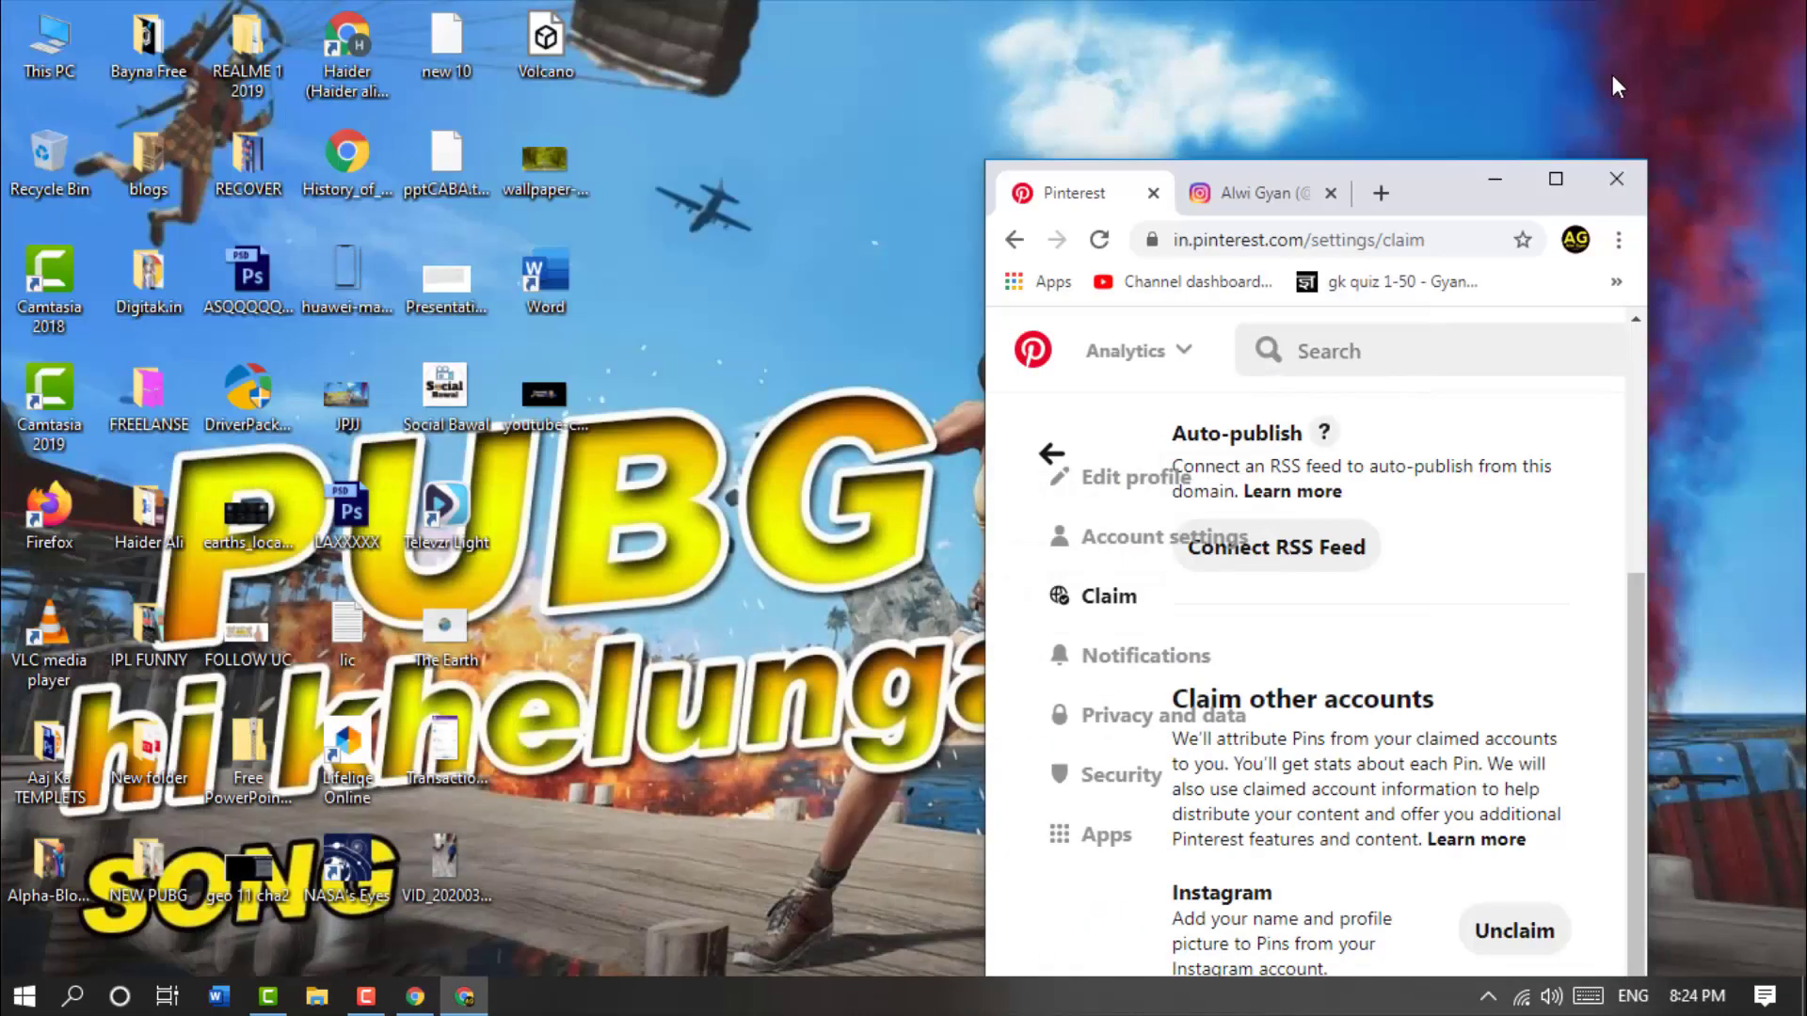
{"action": "left_click", "coordinate": [1534, 178]}
{"action": "left_click", "coordinate": [1661, 11]}
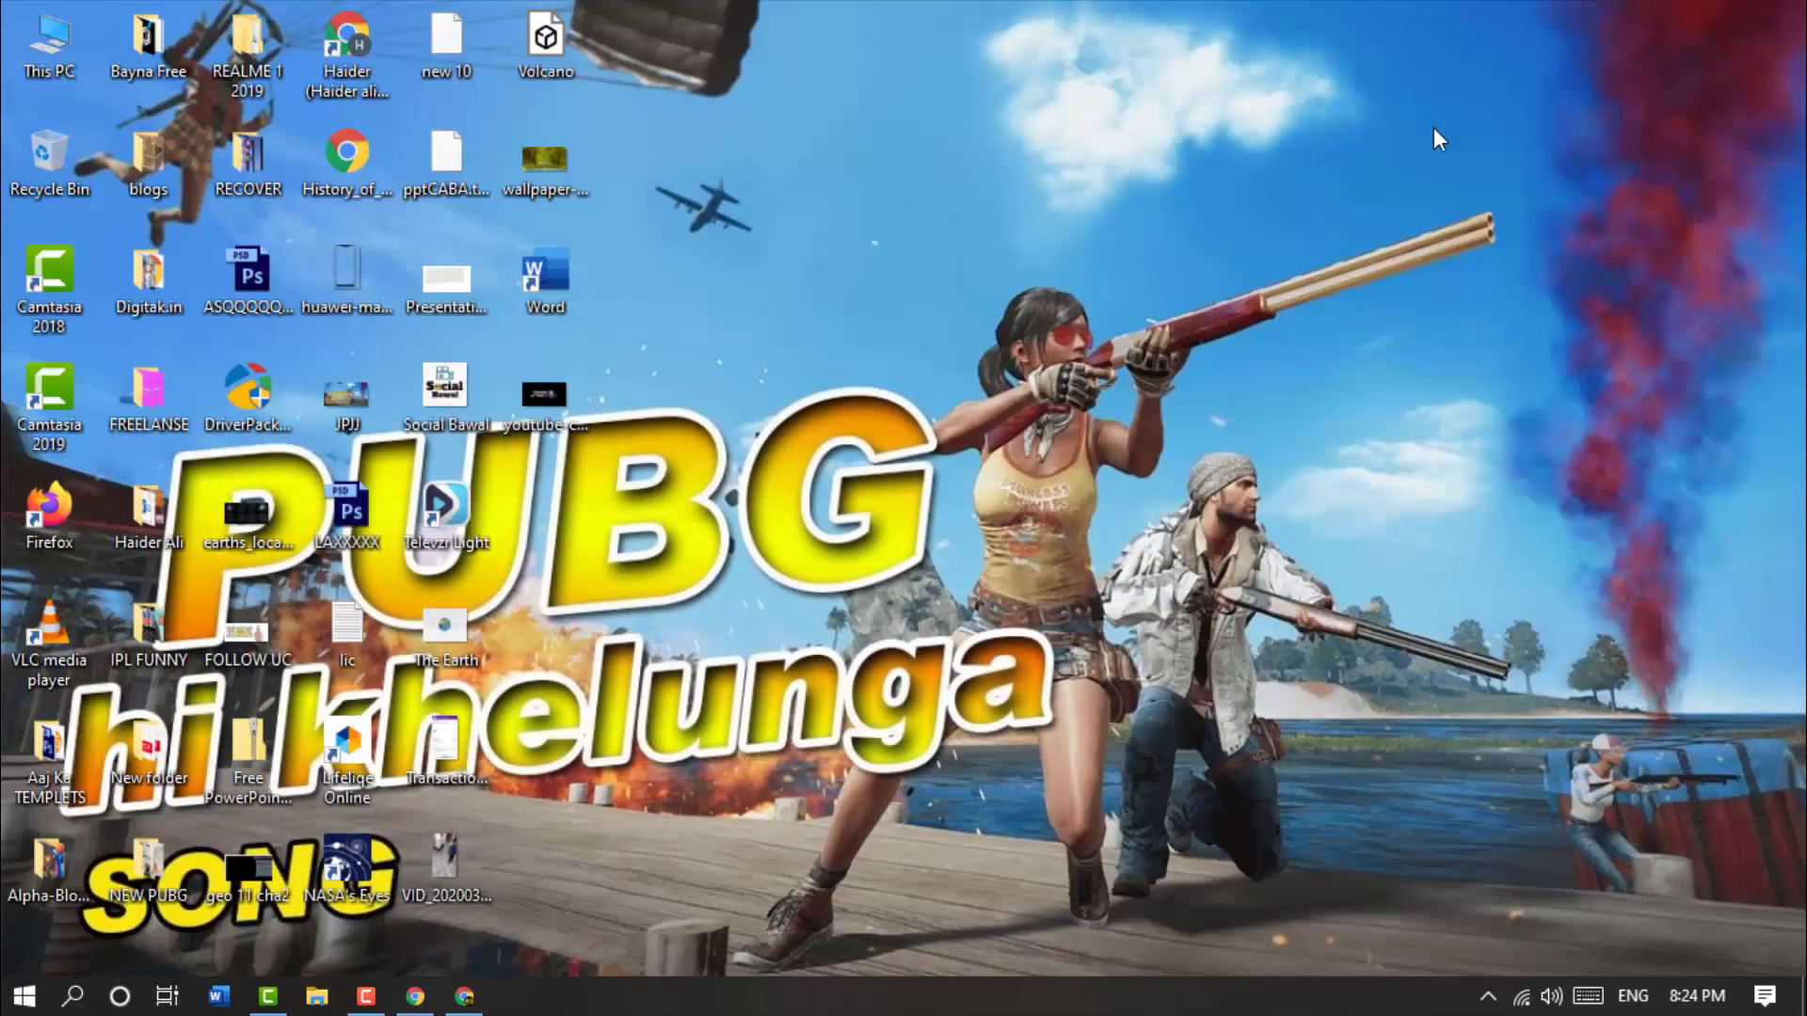